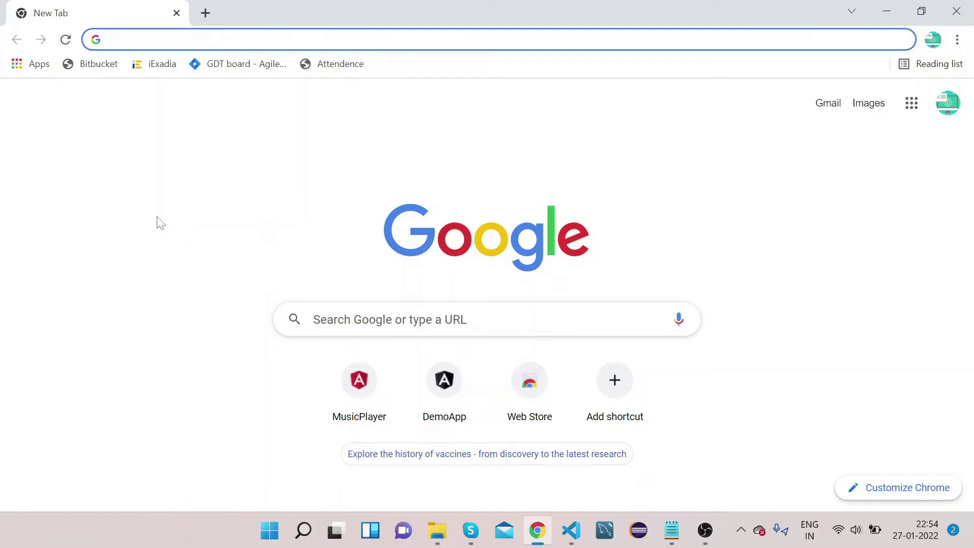
text(an)
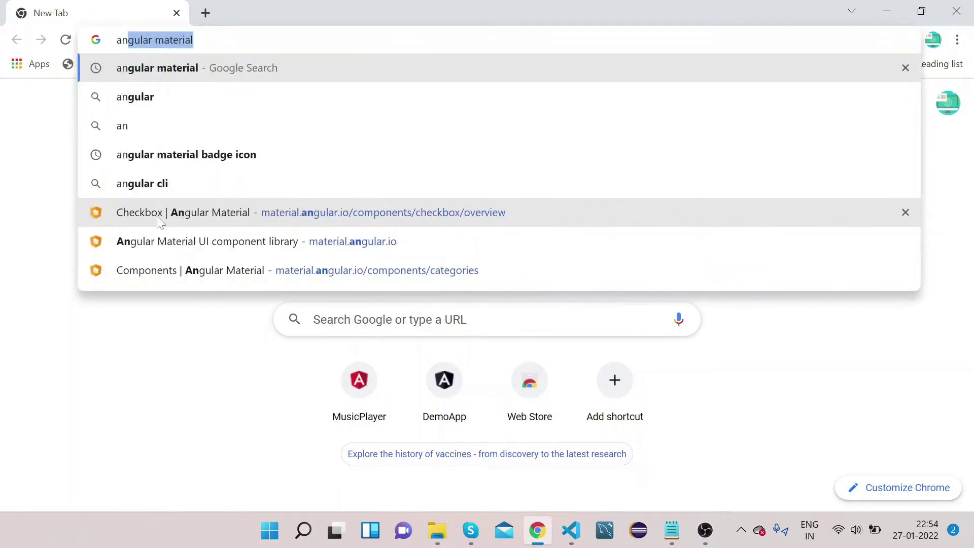
text(gul)
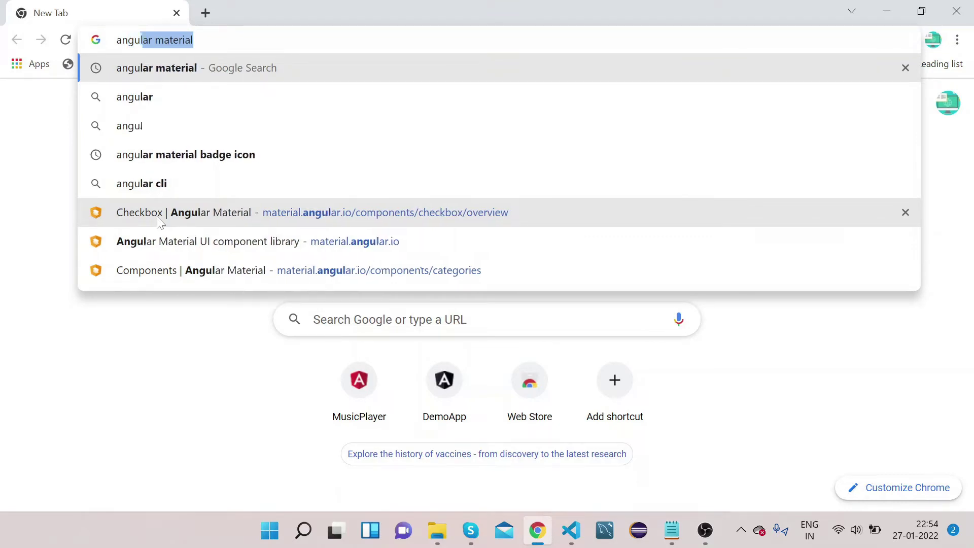
text(ar)
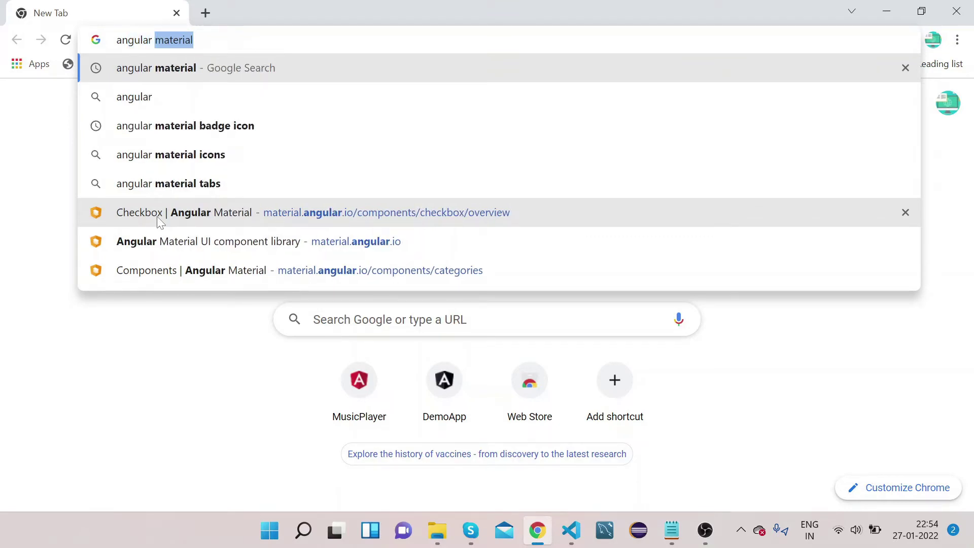
Search for Angular Material, then open the Chips page from material.angular.io's Components catalog
key(Return)
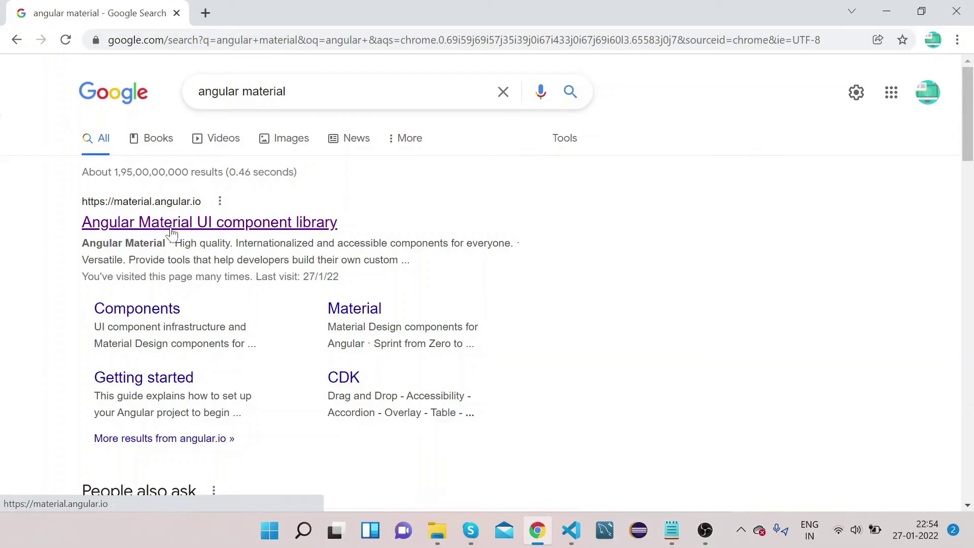
click(129, 206)
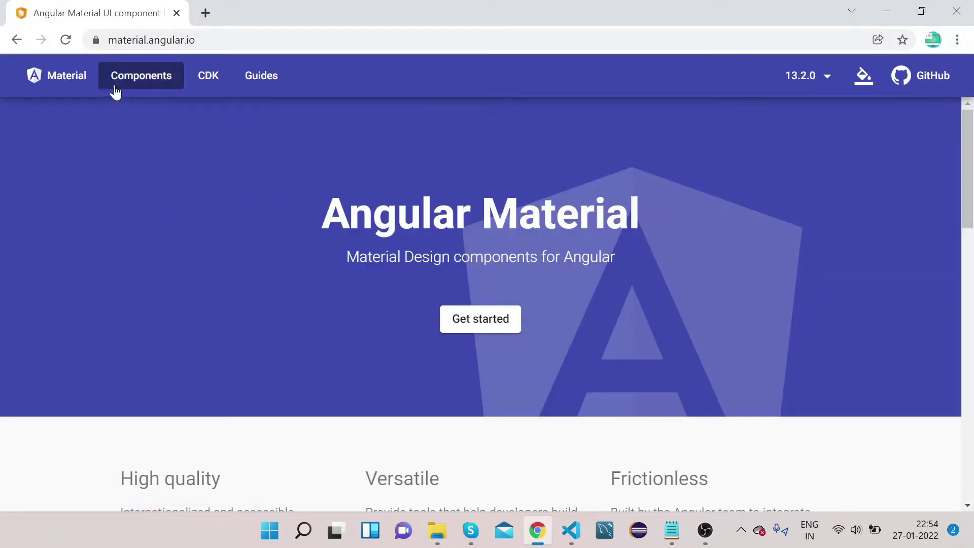
click(141, 82)
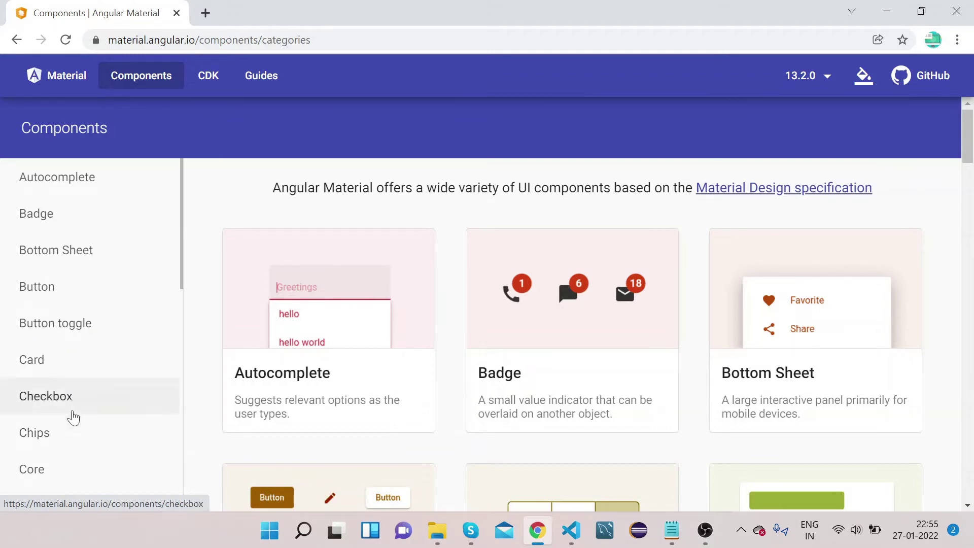
click(59, 441)
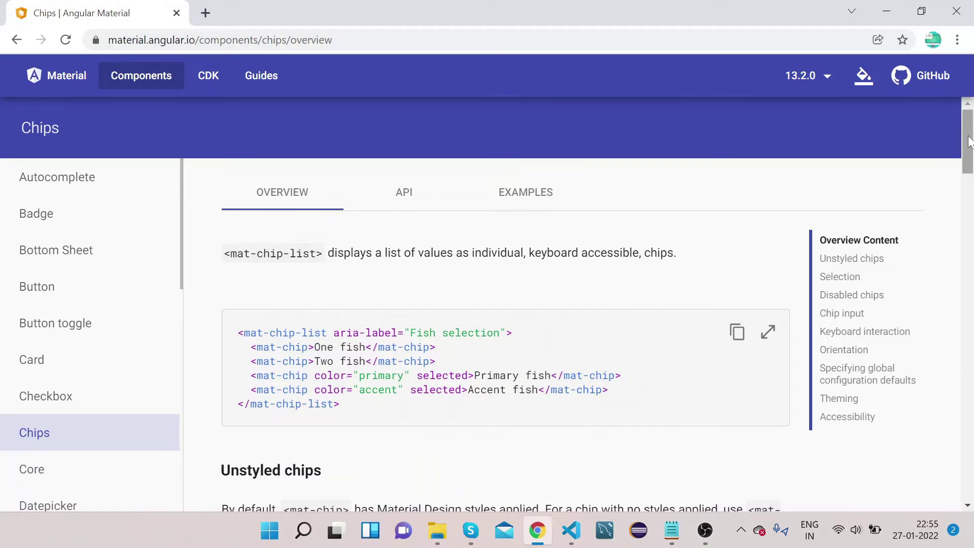
mouse_move(969, 141)
mouse_down()
mouse_move(966, 177)
mouse_move(967, 127)
mouse_up()
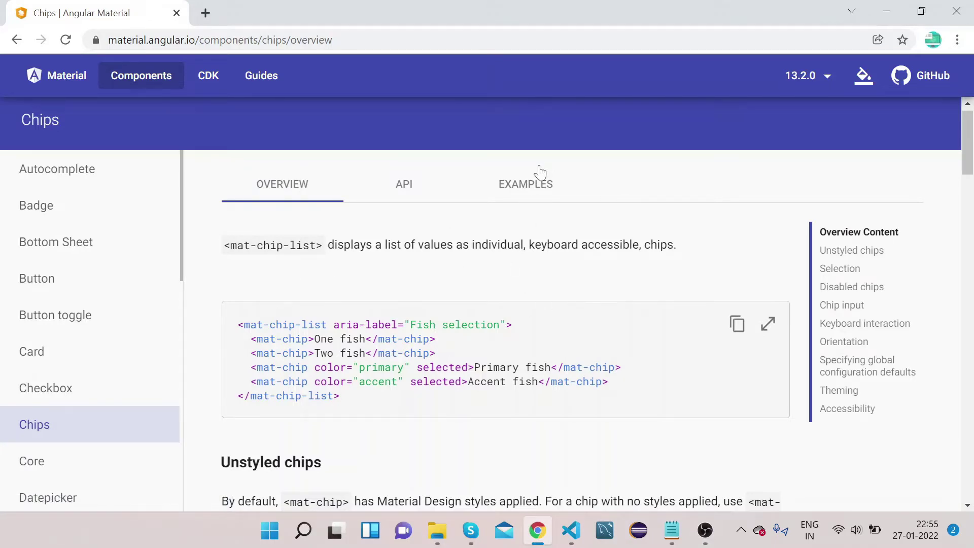
click(518, 196)
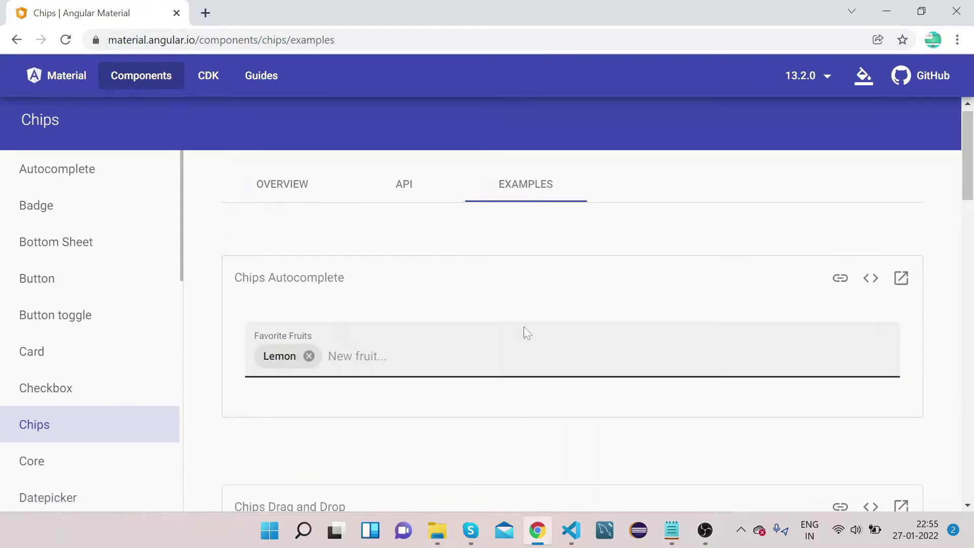
scroll(968, 178, down, 2)
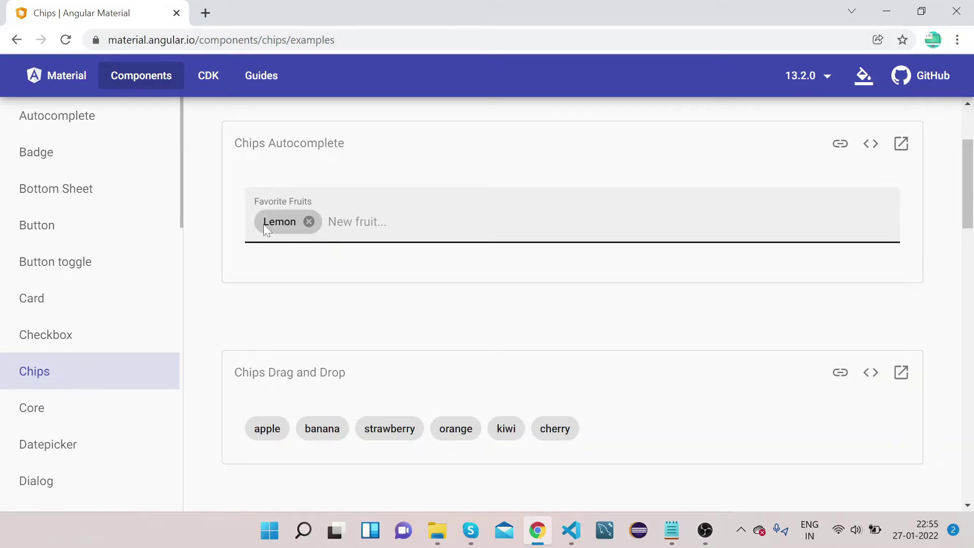
In the chips autocomplete example, remove the Lemon chip, then add Lemon and Orange
click(309, 222)
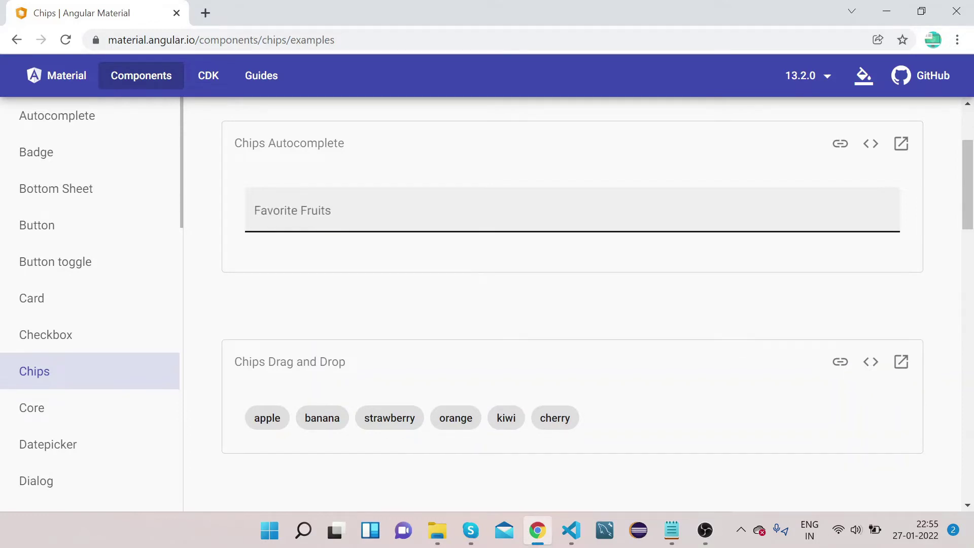
click(306, 219)
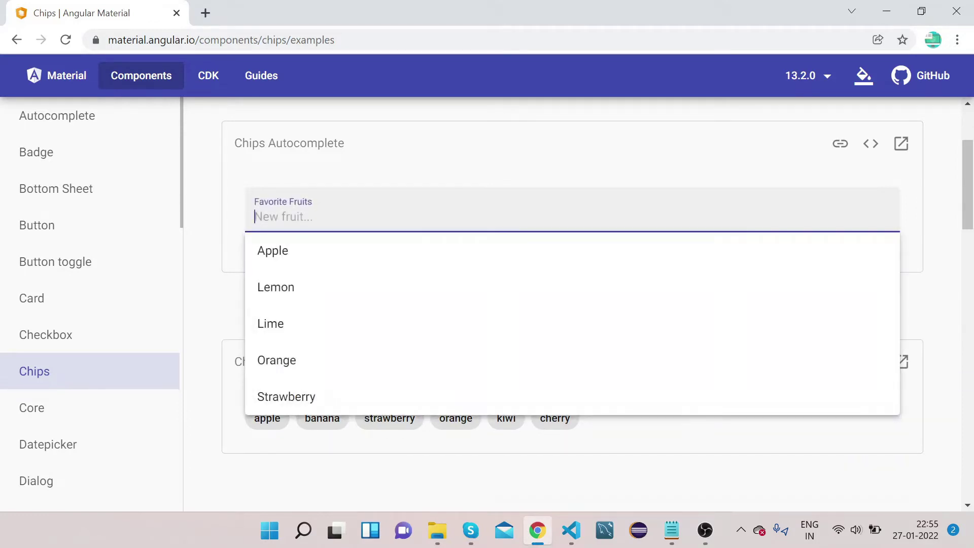
click(275, 288)
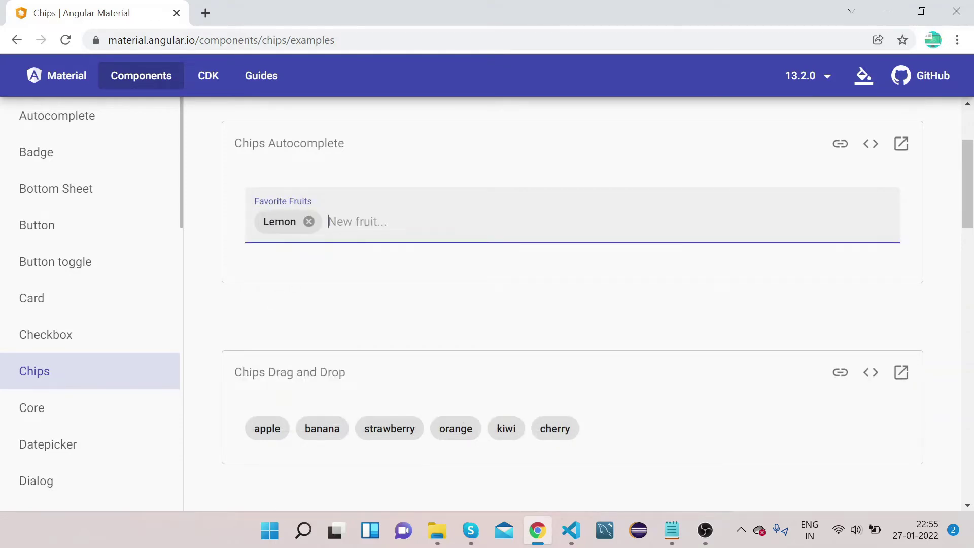
text(h)
key(BackSpace)
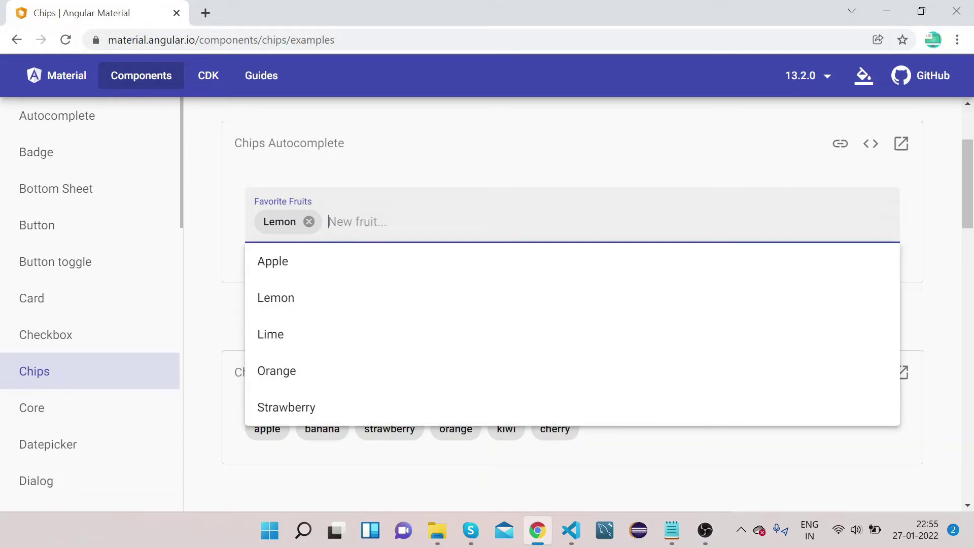
click(271, 376)
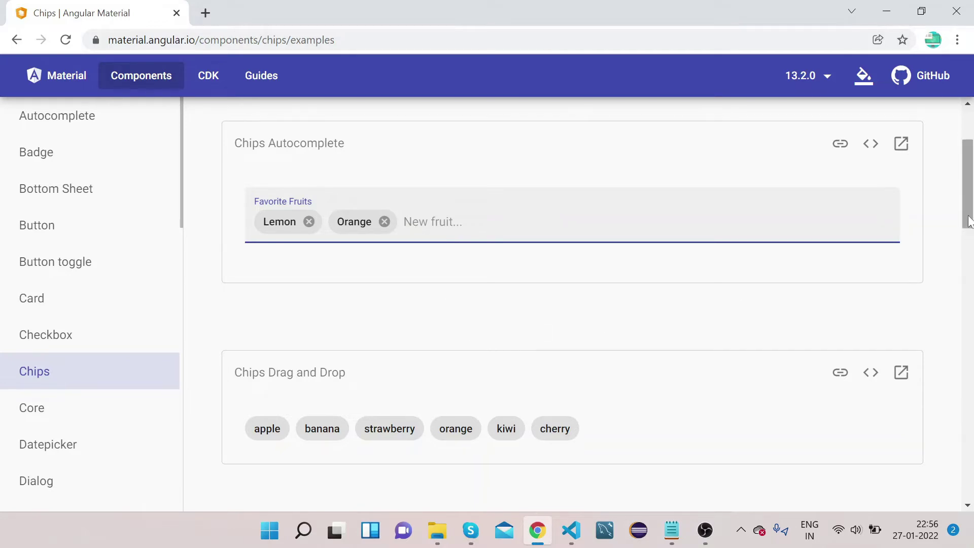
drag(968, 223, 969, 184)
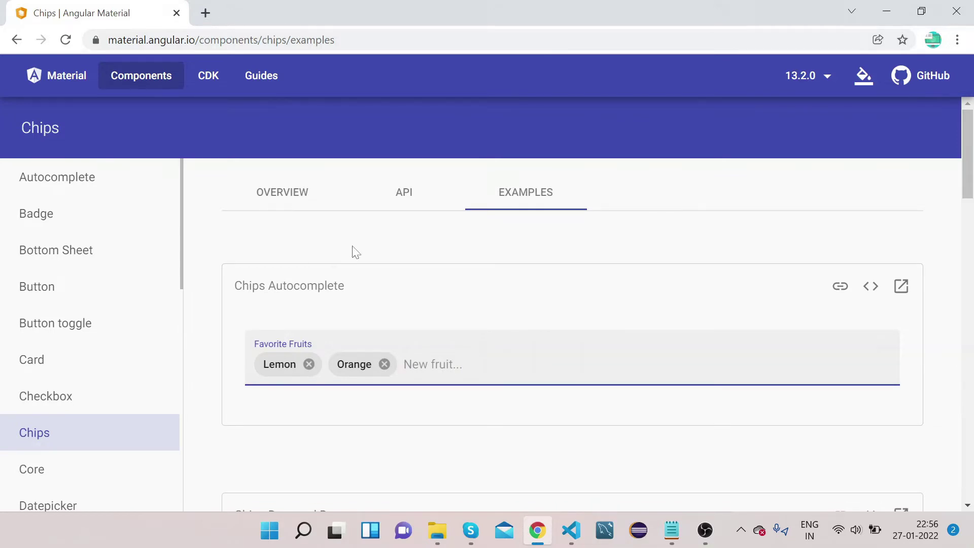
click(403, 203)
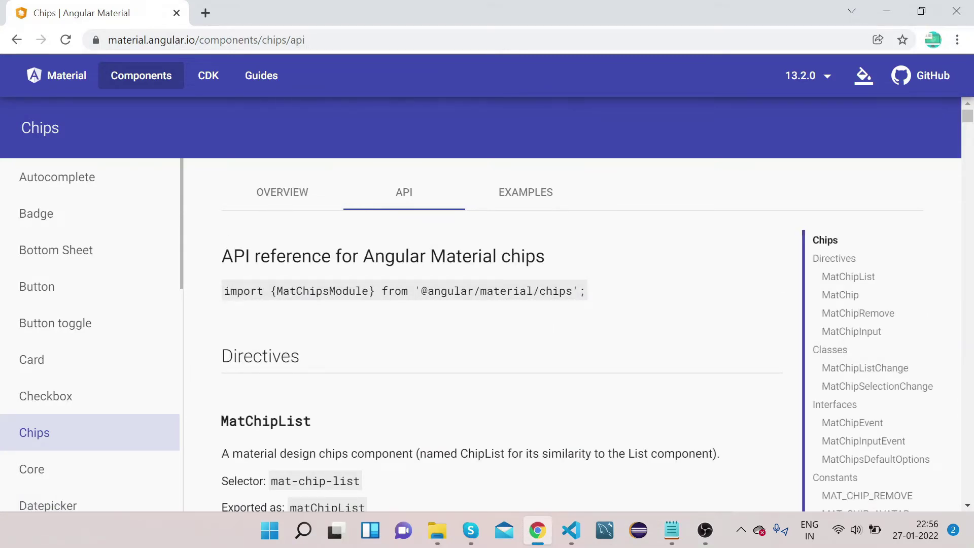
Select the MatChipsModule import statement in the chips API reference
drag(224, 291, 587, 287)
key(ctrl+c)
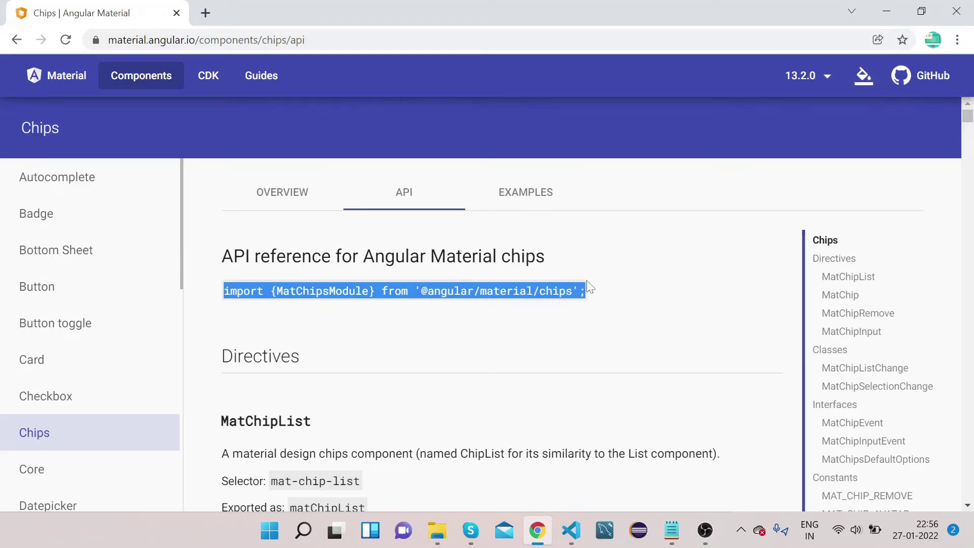
mouse_move(571, 531)
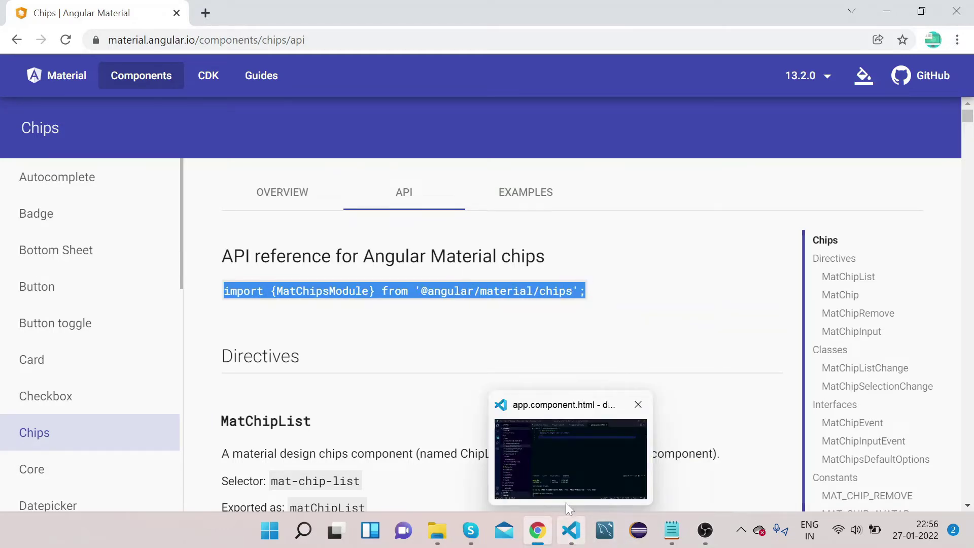
click(538, 431)
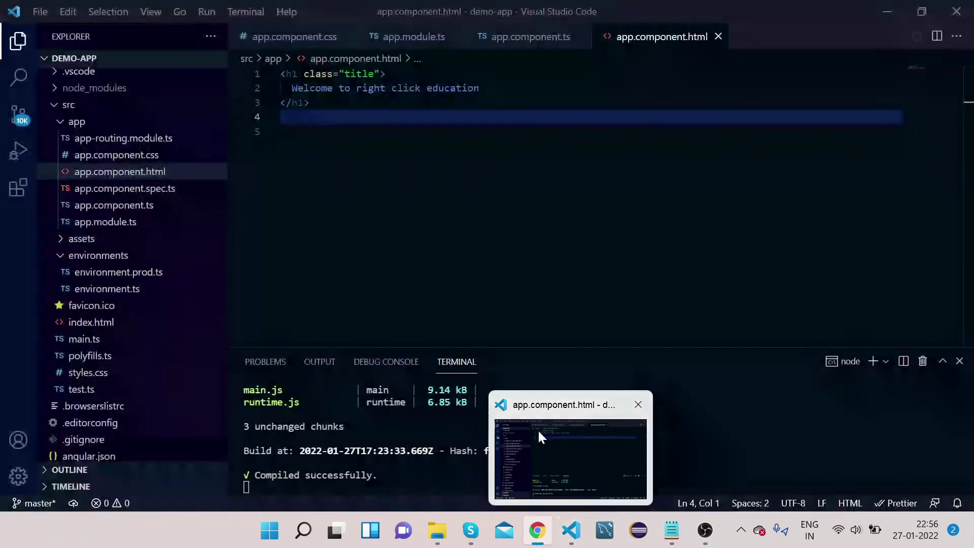
Paste the MatChipsModule import line below the checkbox import in app.module.ts
click(113, 233)
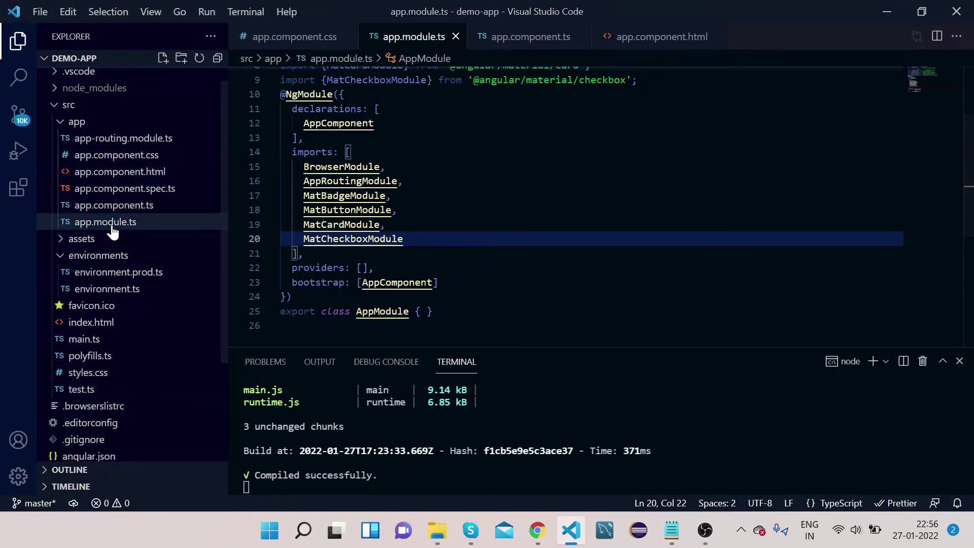
click(643, 80)
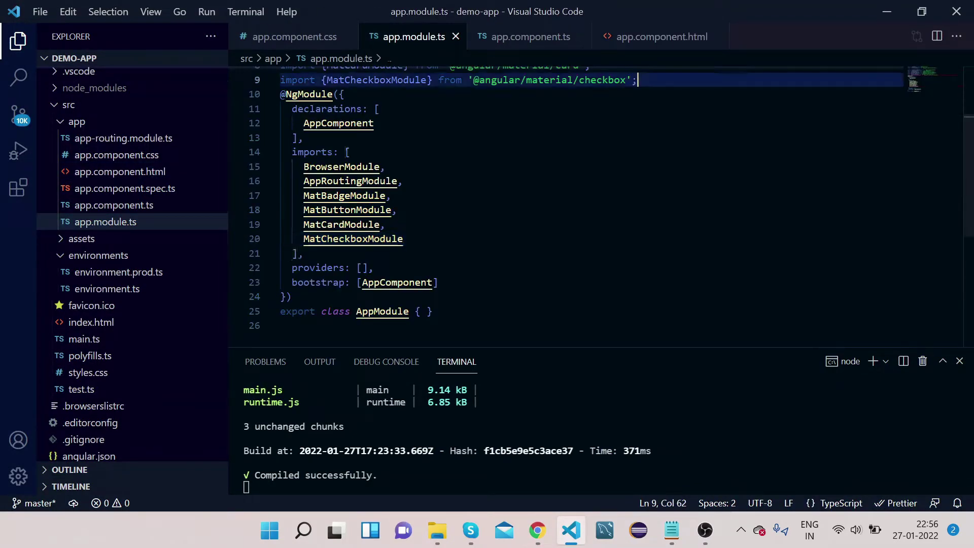
key(Return)
key(ctrl+v)
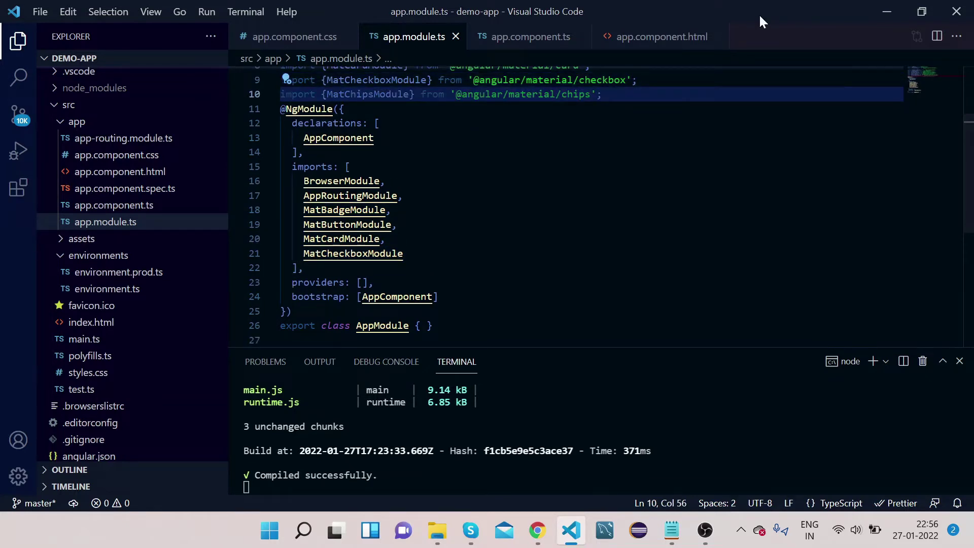
double_click(367, 94)
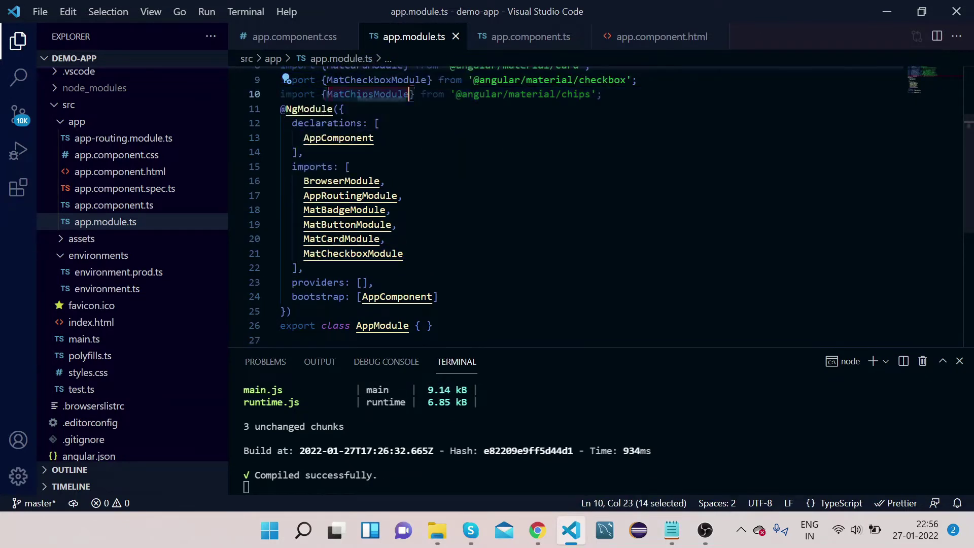
click(304, 268)
text(,)
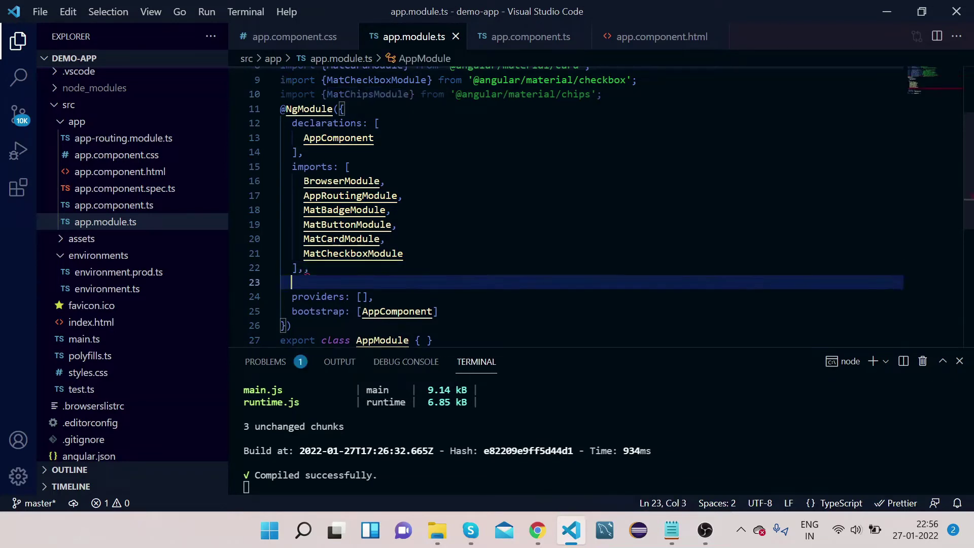
key(Return)
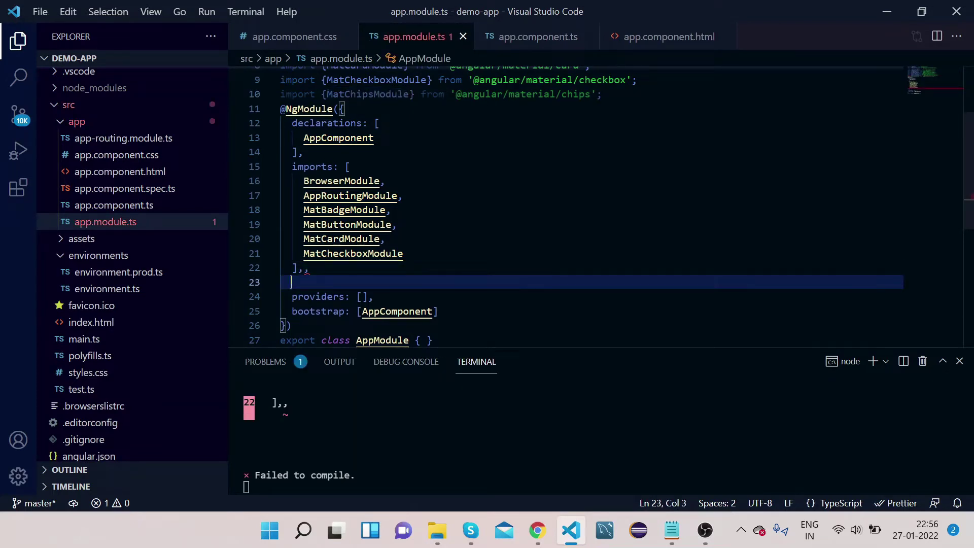
key(BackSpace)
key(BackSpace)
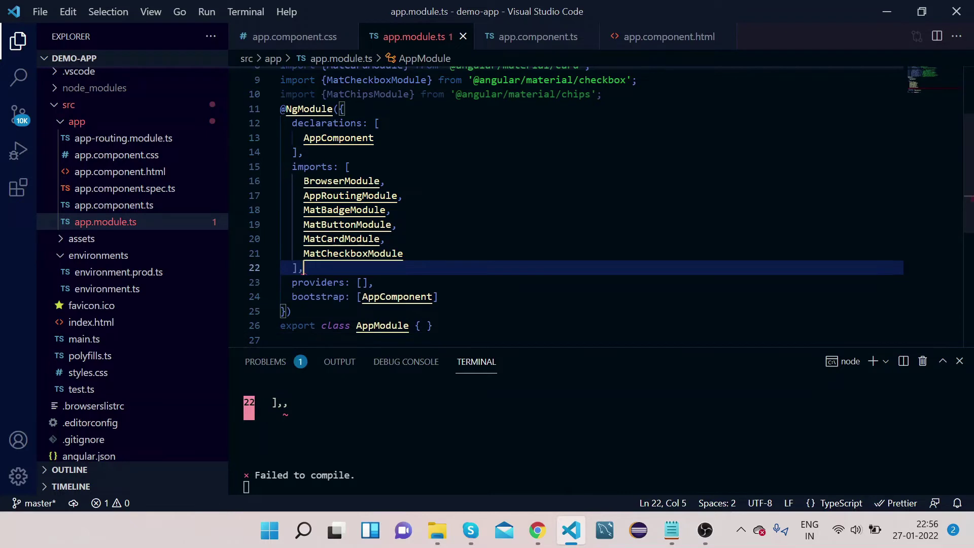
key(Up)
key(End)
text(,)
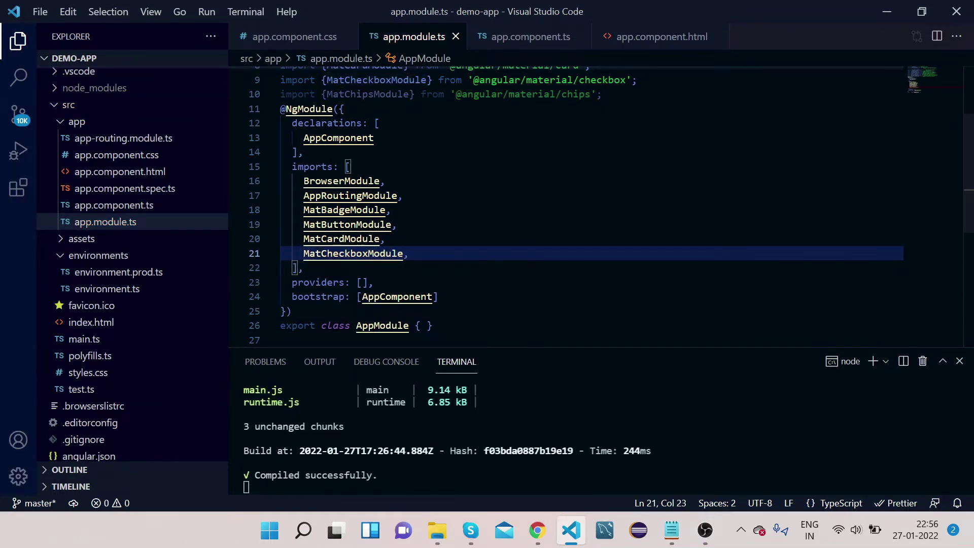
key(Return)
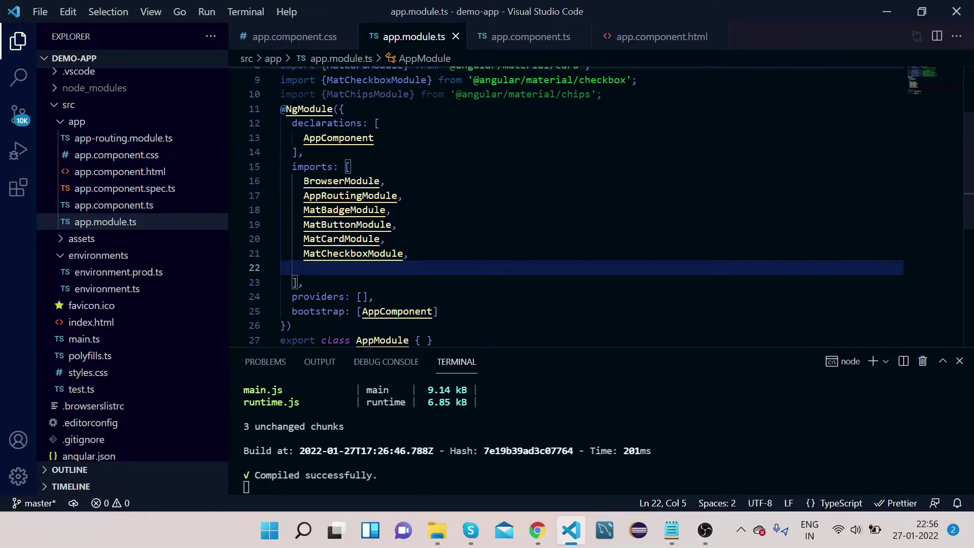
drag(291, 166, 303, 268)
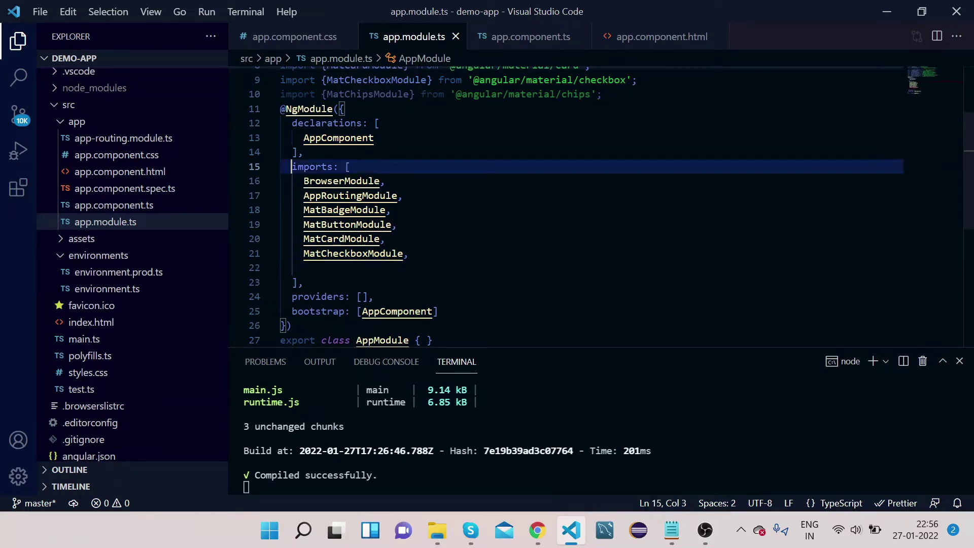
key(Escape)
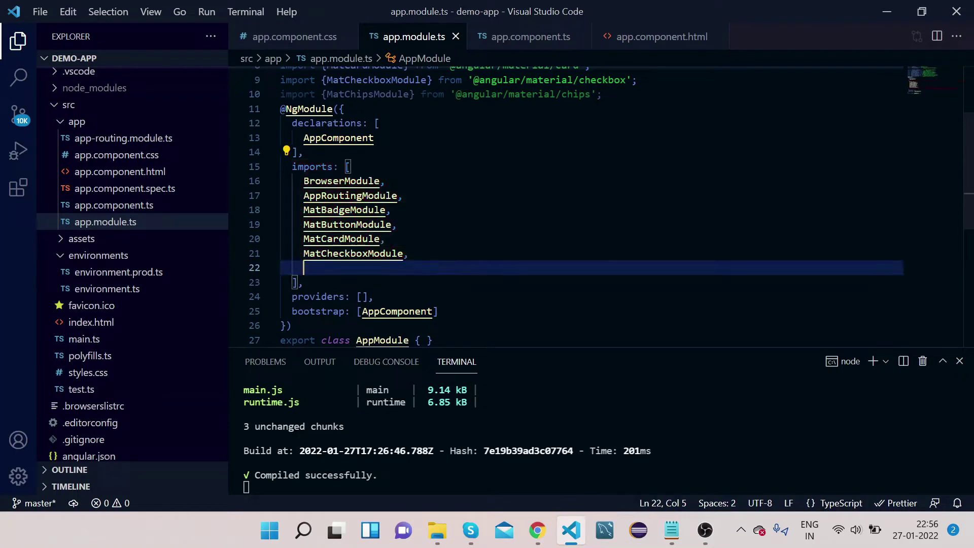
text(MatChipsModule)
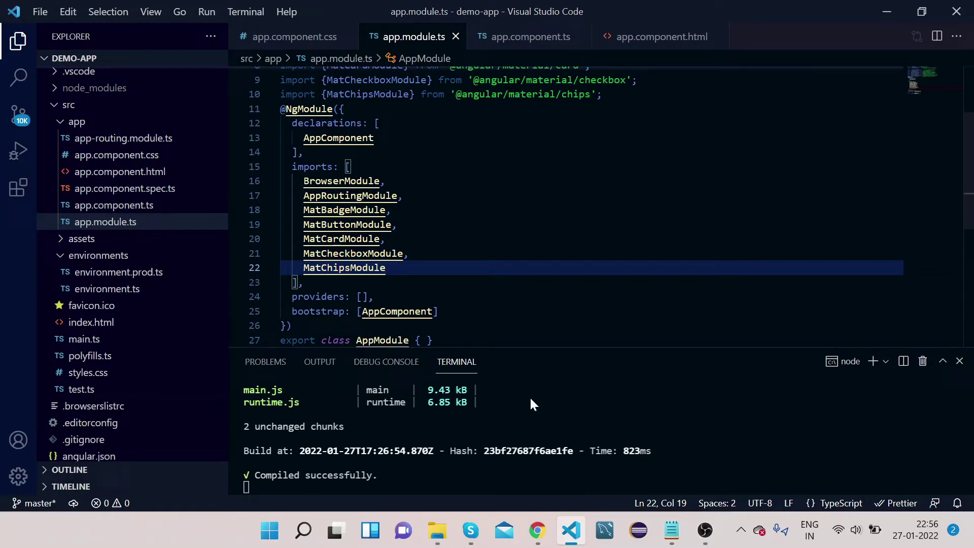
mouse_move(538, 531)
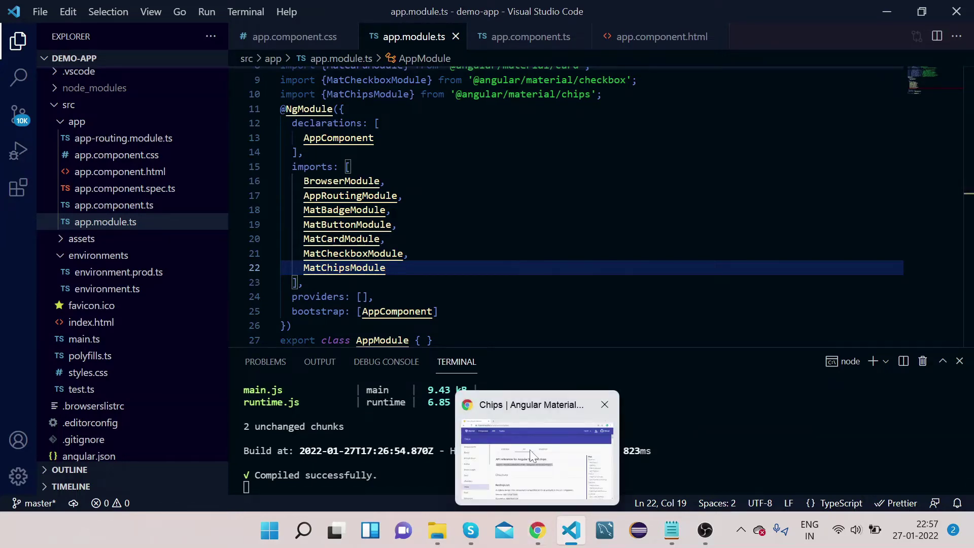
click(530, 450)
Show and review the Chips Autocomplete example's HTML source on the examples page
click(577, 246)
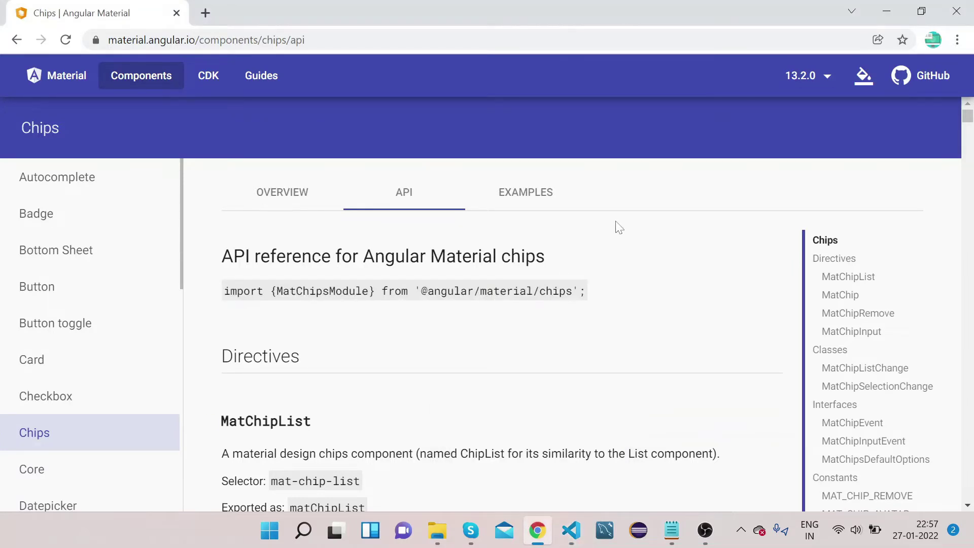
click(506, 206)
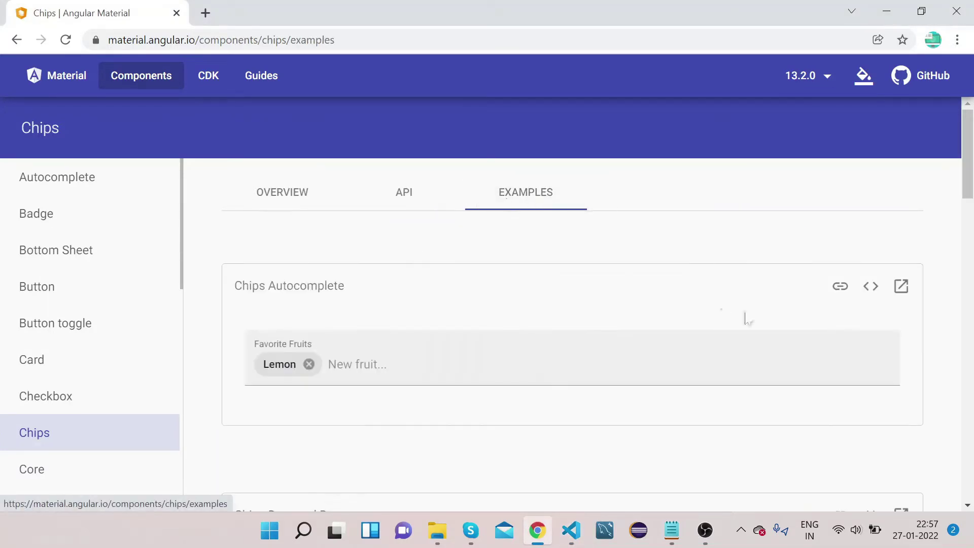
click(871, 292)
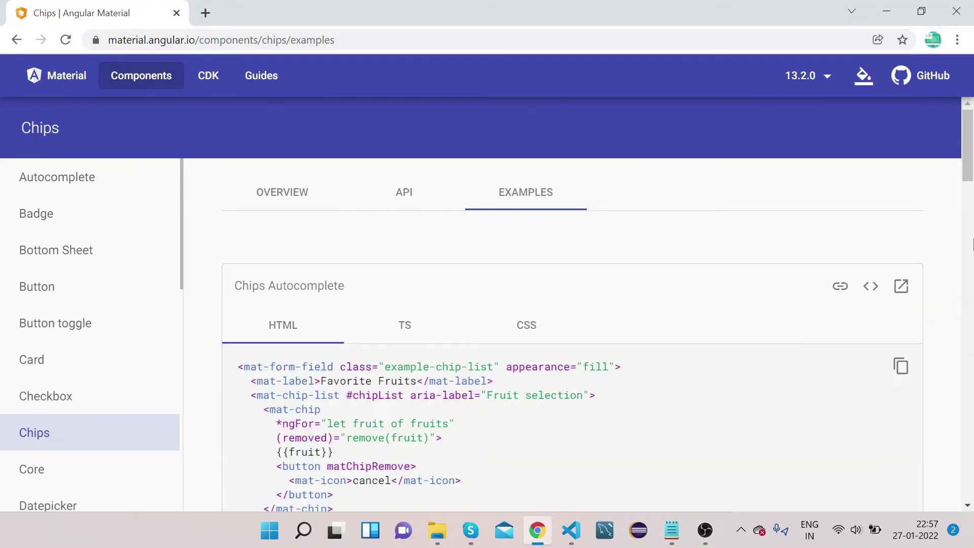
mouse_move(967, 176)
mouse_down()
mouse_move(970, 242)
mouse_move(969, 212)
mouse_up()
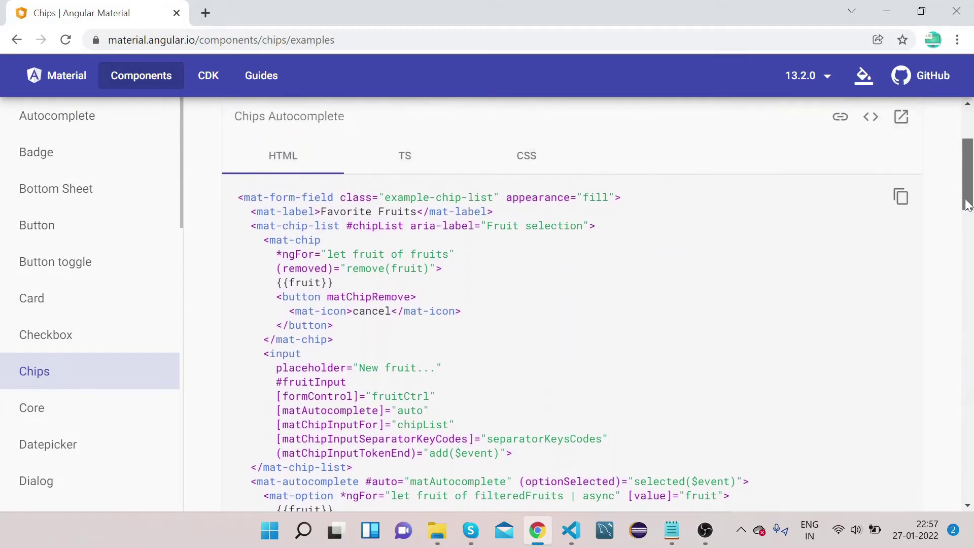
drag(968, 211, 969, 201)
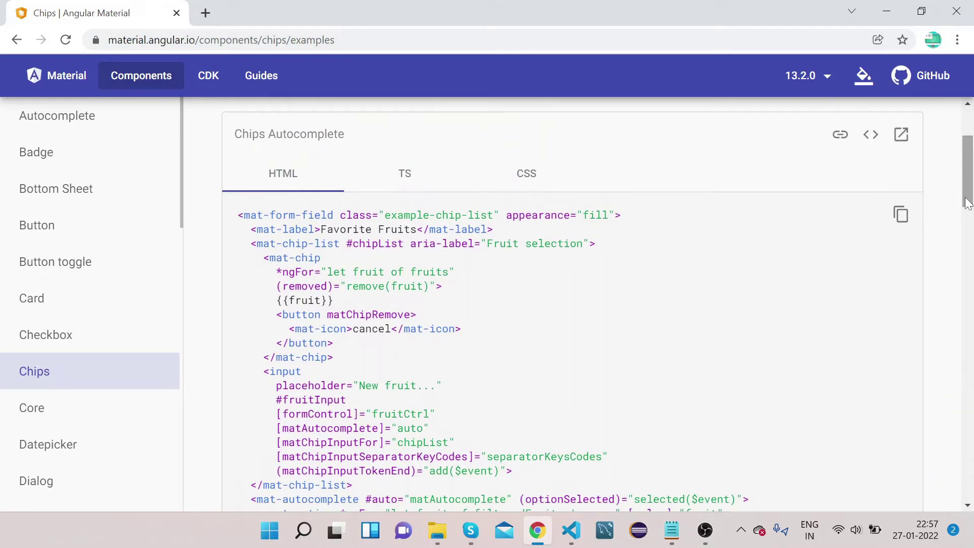
click(405, 175)
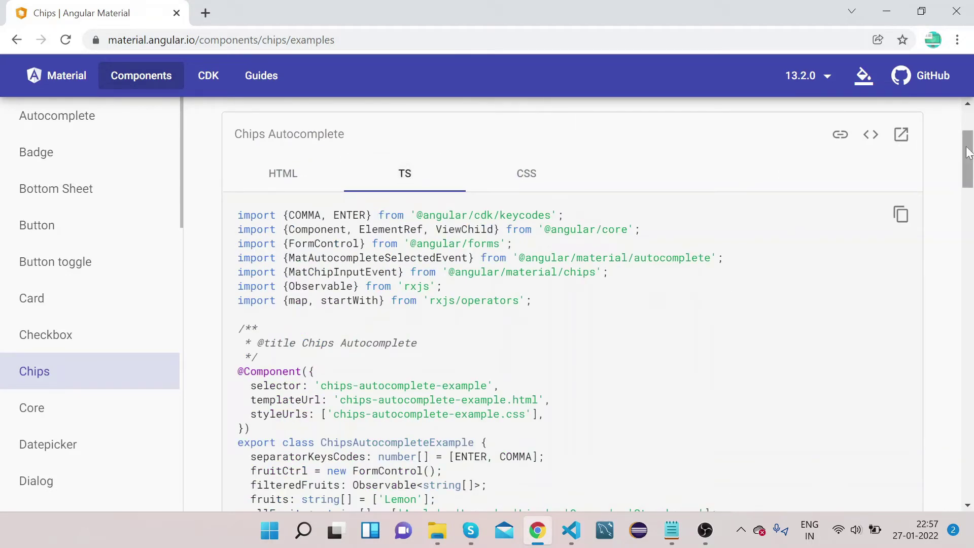
Copy the mat-form-field chip-input snippet (Chip 1, Chip 2) from the Chips overview
right_click(968, 194)
click(949, 156)
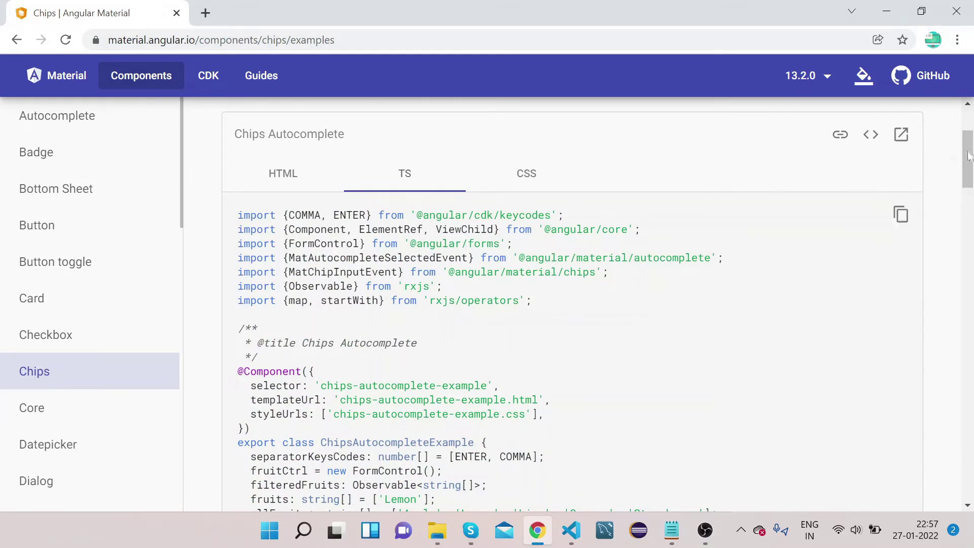
drag(969, 155, 966, 238)
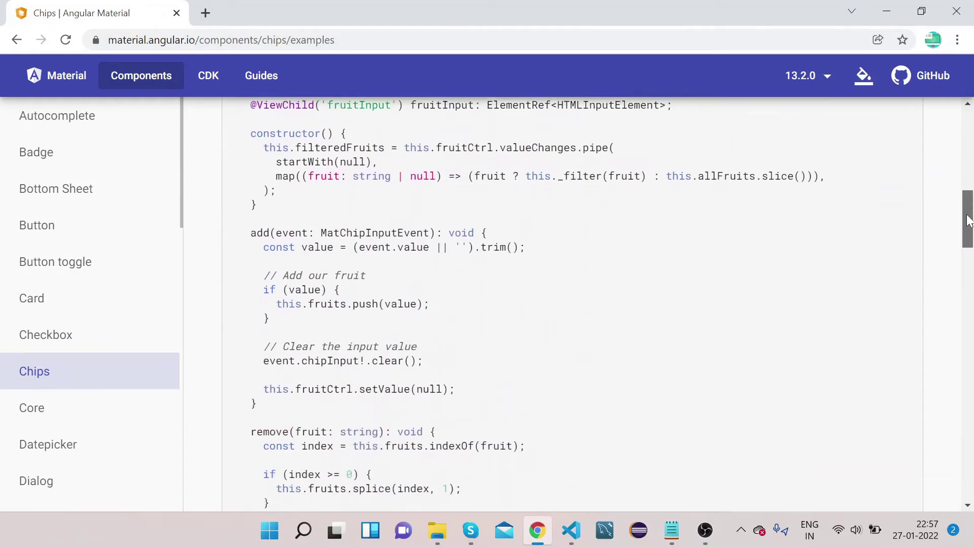
mouse_move(967, 239)
mouse_down()
mouse_move(959, 134)
mouse_move(957, 147)
mouse_up()
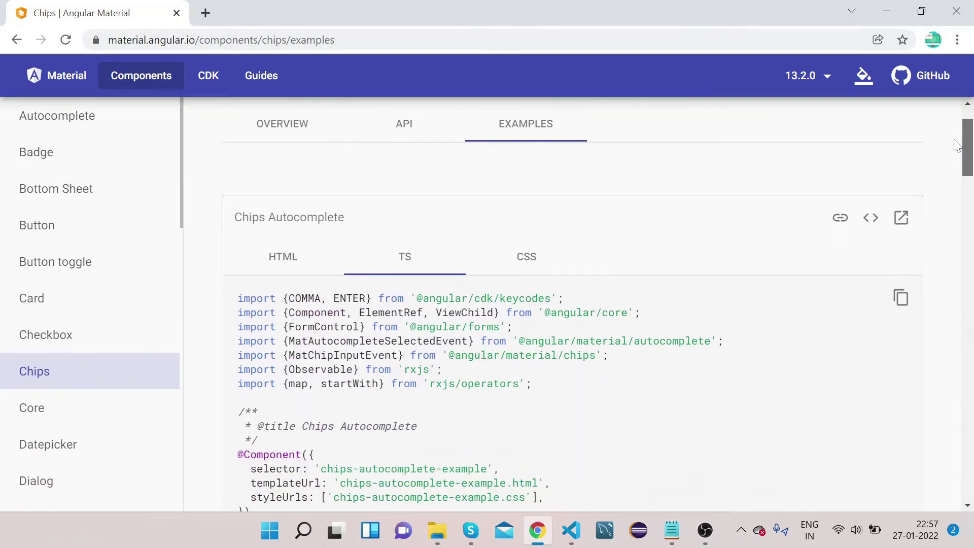
drag(957, 147, 956, 140)
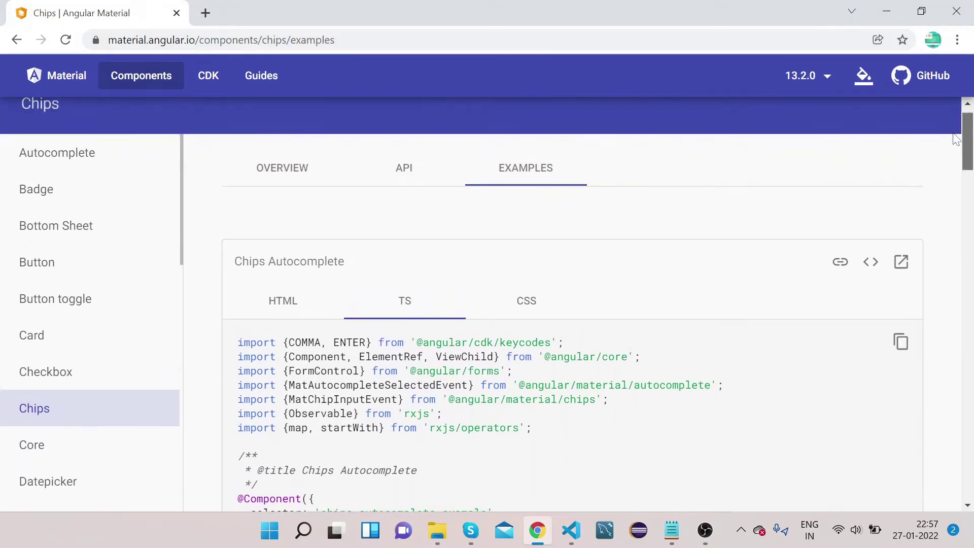
drag(957, 140, 957, 134)
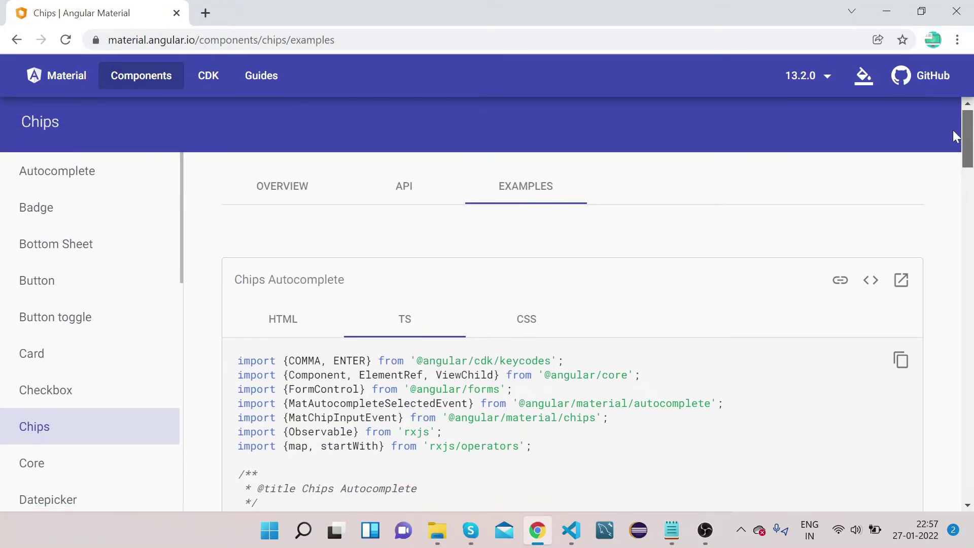
mouse_move(957, 135)
mouse_down()
mouse_move(957, 143)
mouse_move(957, 135)
mouse_up()
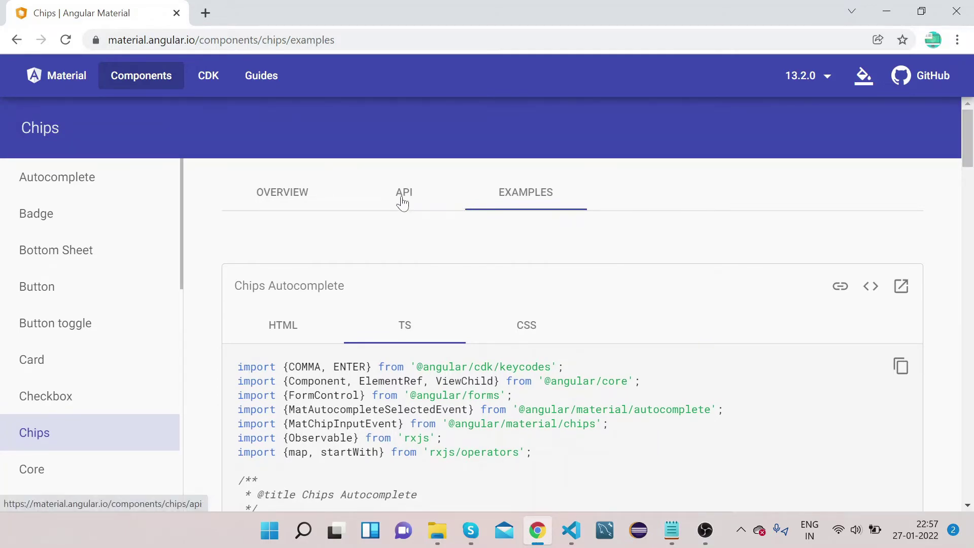
click(279, 196)
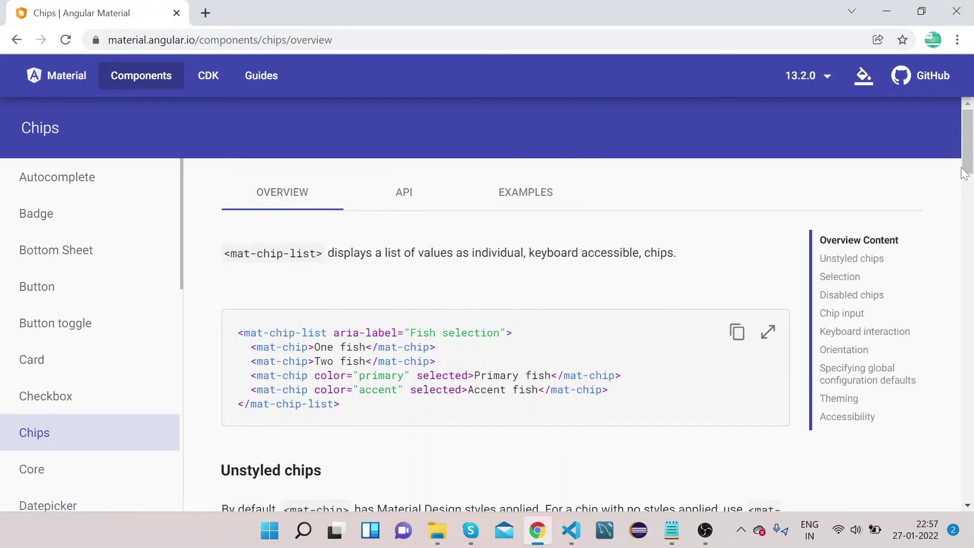
drag(965, 169, 963, 332)
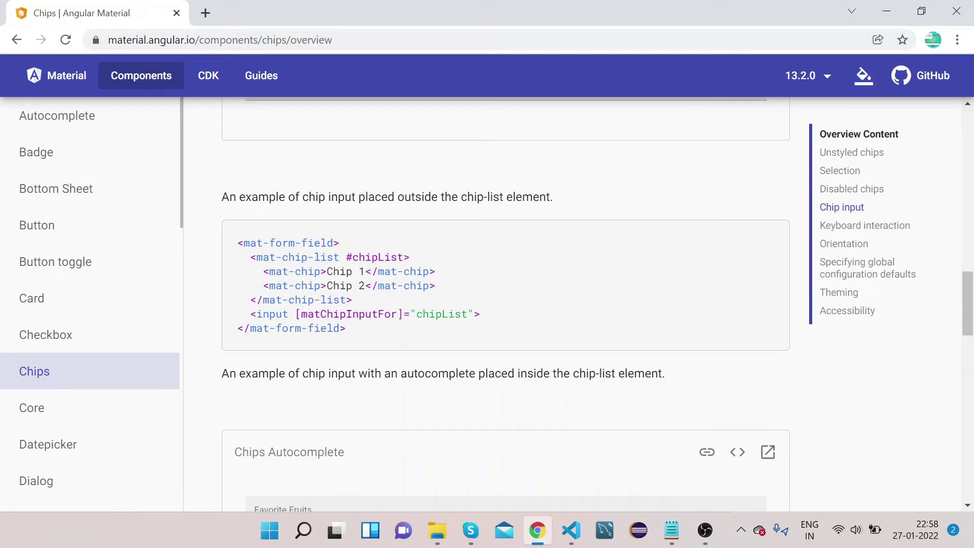
drag(238, 245, 358, 343)
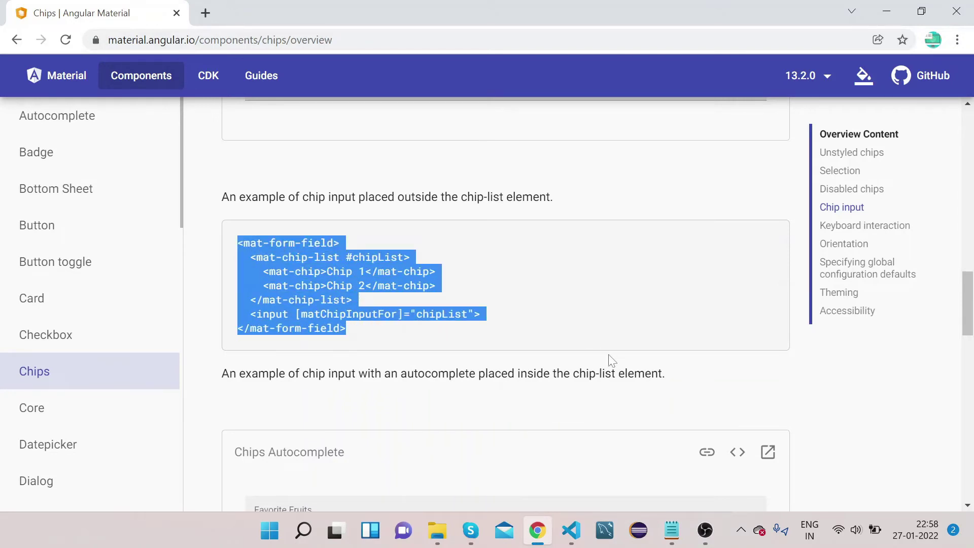
drag(967, 293, 968, 318)
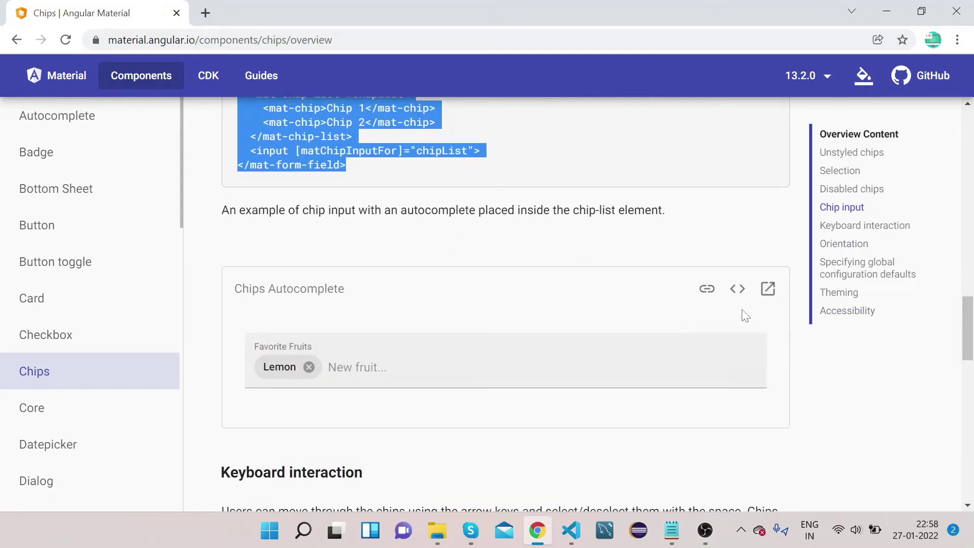
mouse_move(571, 531)
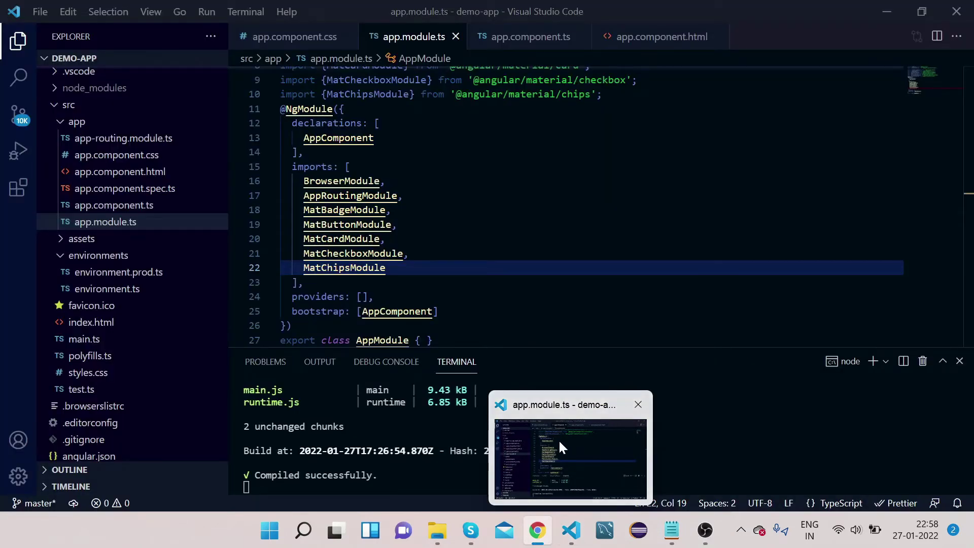
click(558, 439)
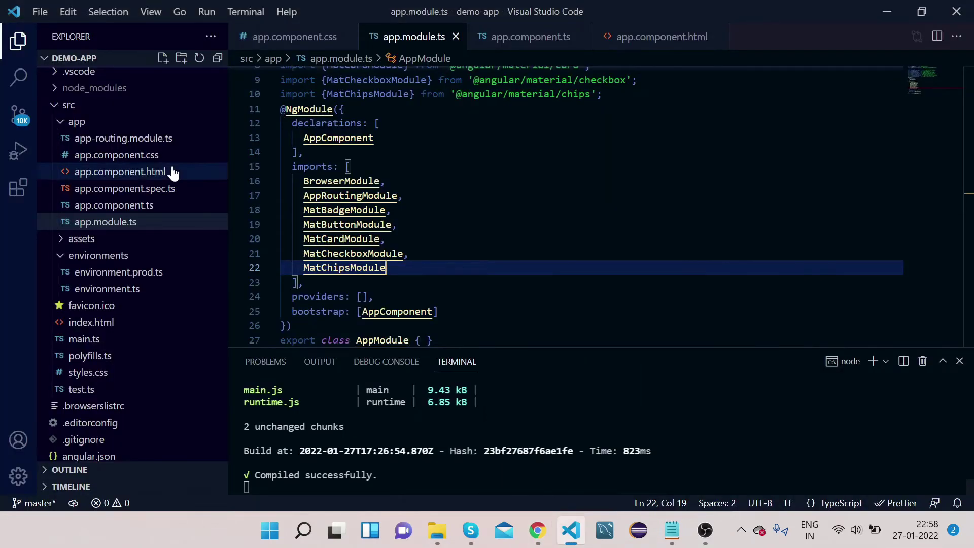
Paste the Chip 1 and Chip 2 chip-list markup at line 5 of app.component.html
click(142, 172)
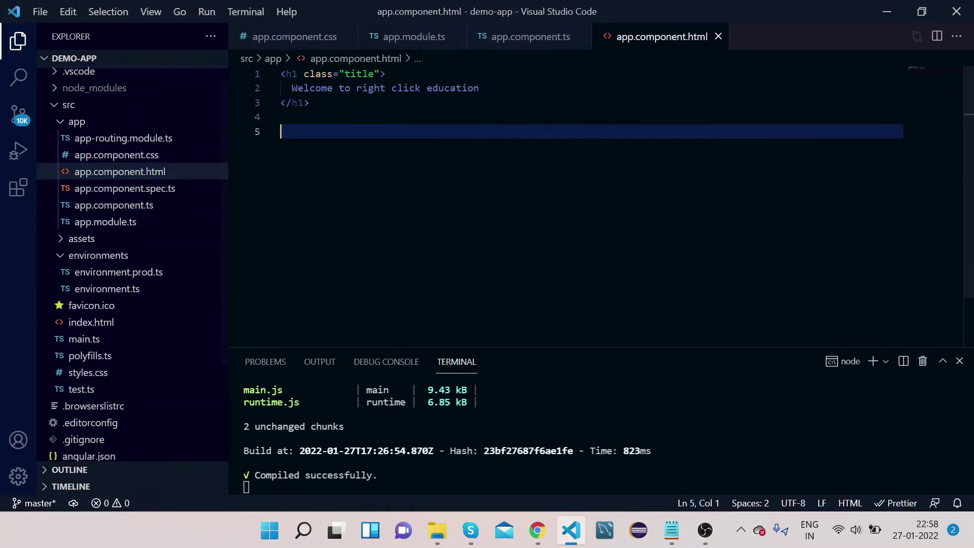
key(ctrl+v)
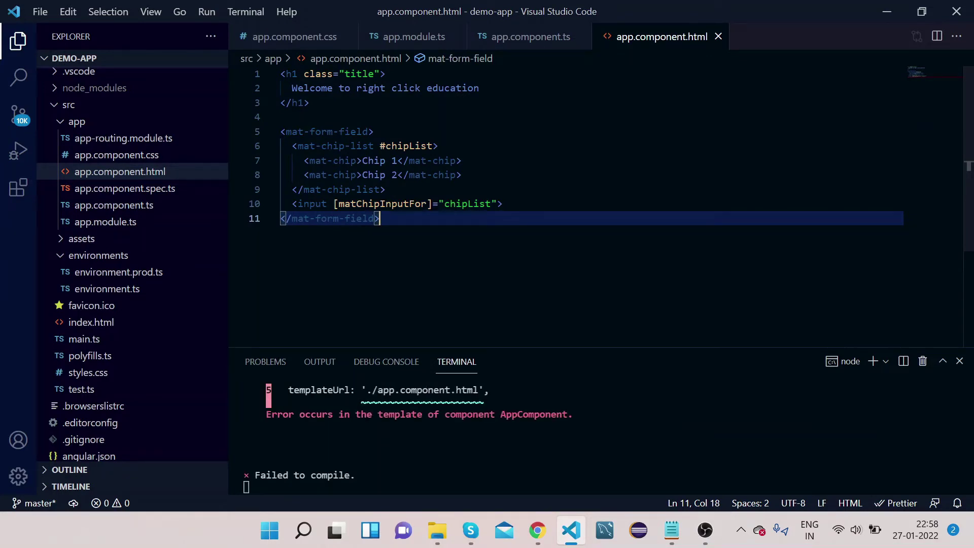
mouse_move(537, 531)
click(502, 442)
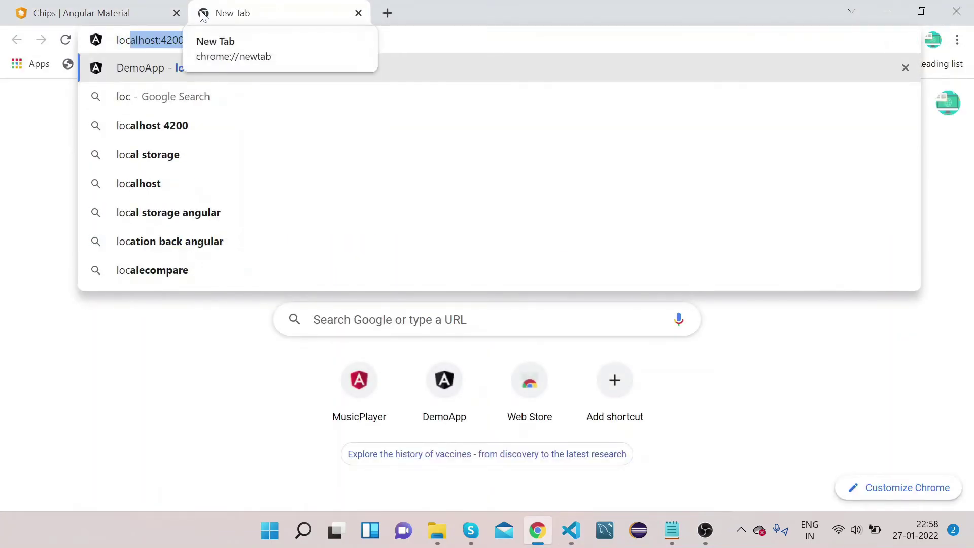
Load localhost:4200 and see the NG8001 'mat-form-field is not a known element' error
key(Return)
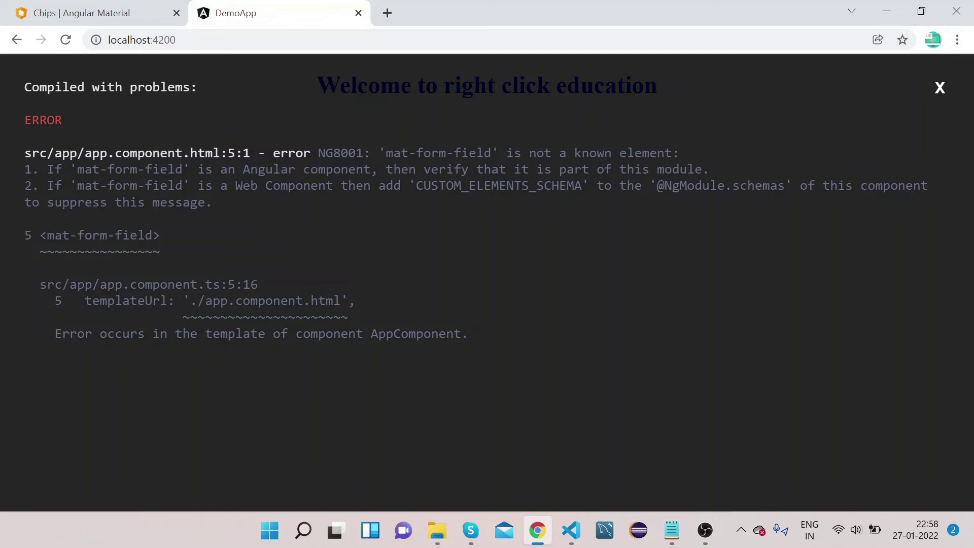
mouse_move(571, 530)
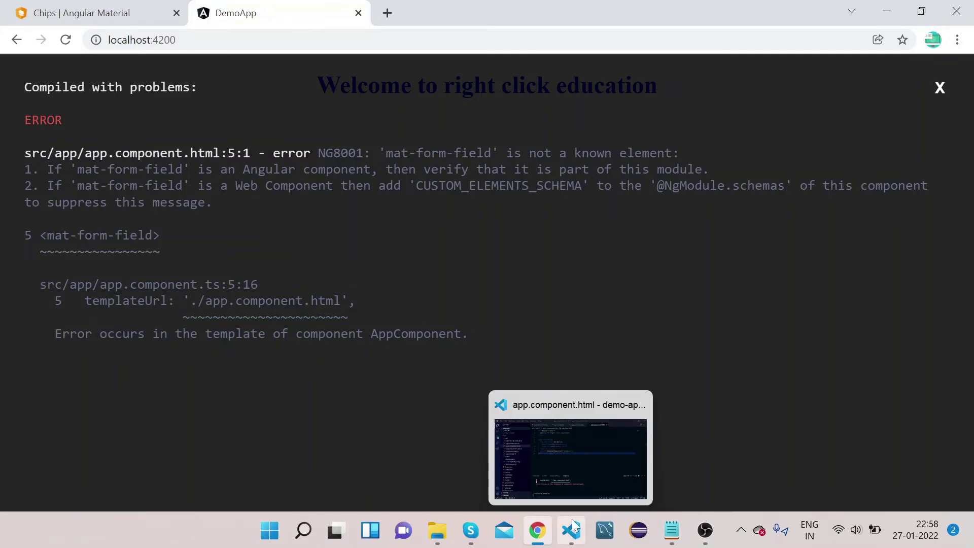
click(586, 460)
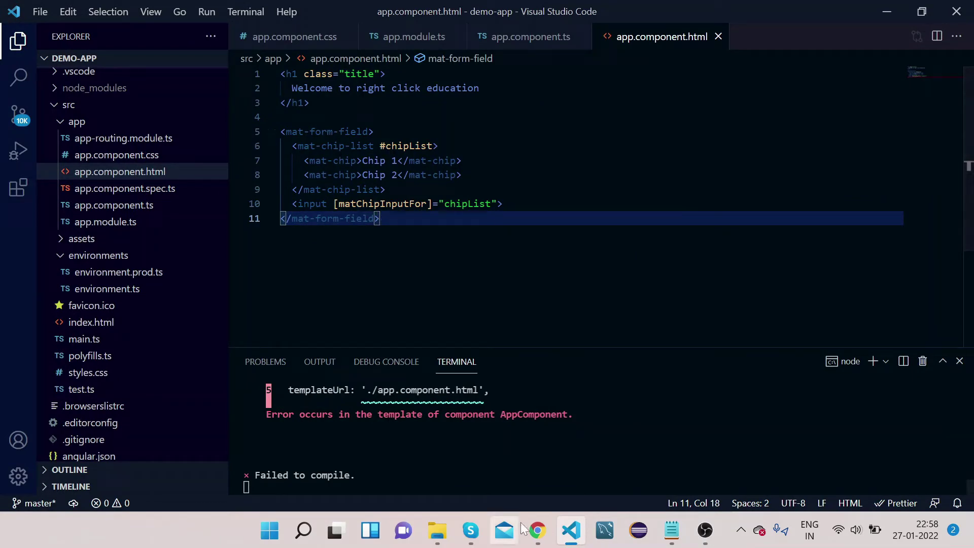
mouse_move(538, 531)
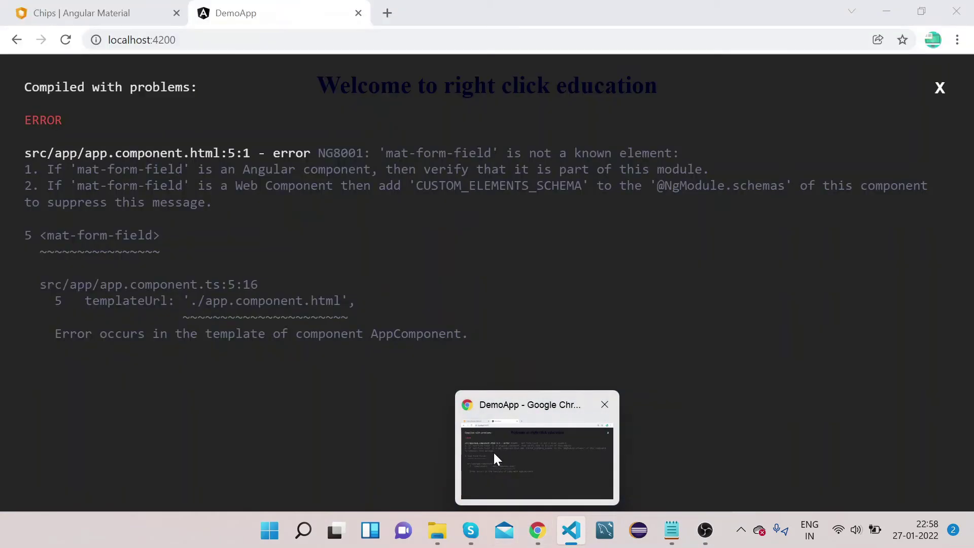
click(493, 452)
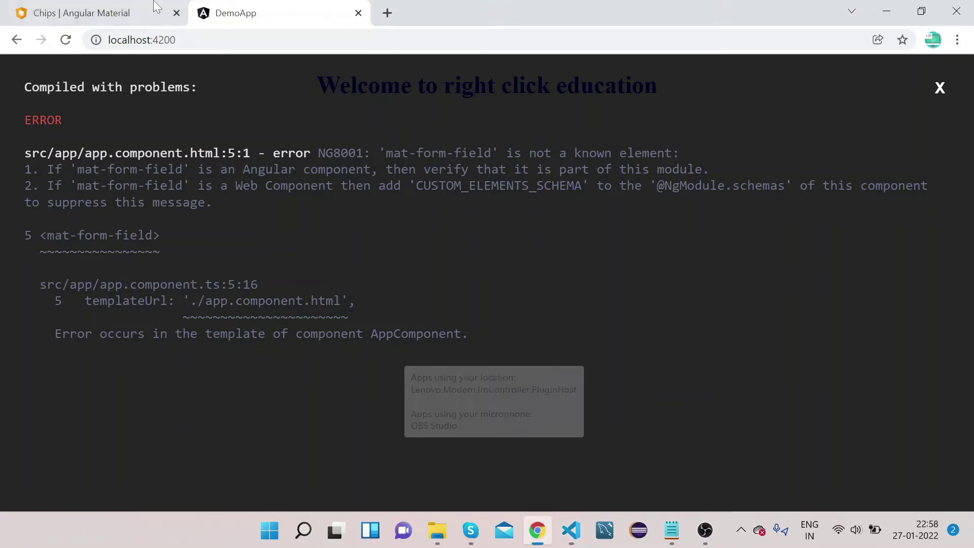
click(99, 12)
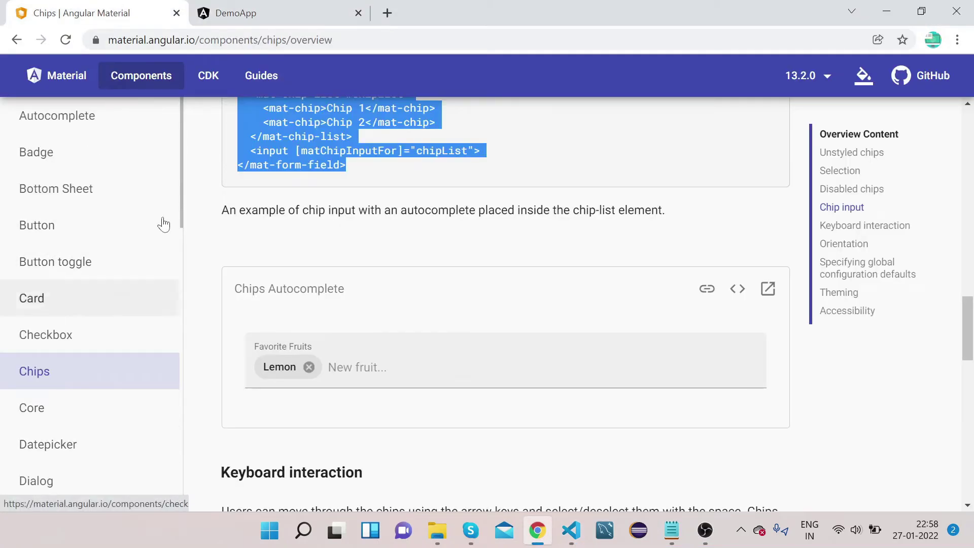
drag(183, 195, 177, 262)
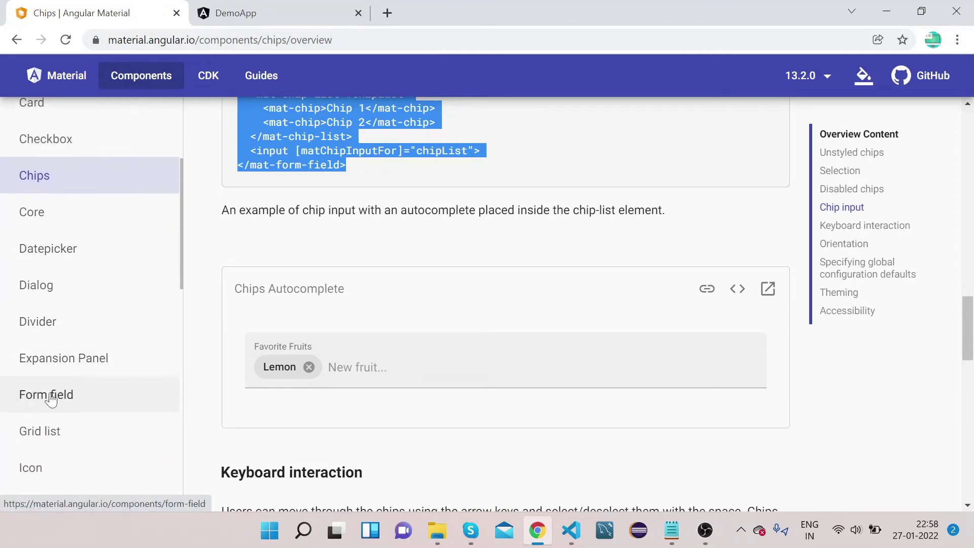
Copy the MatFormFieldModule import line from the Form field API page
click(44, 403)
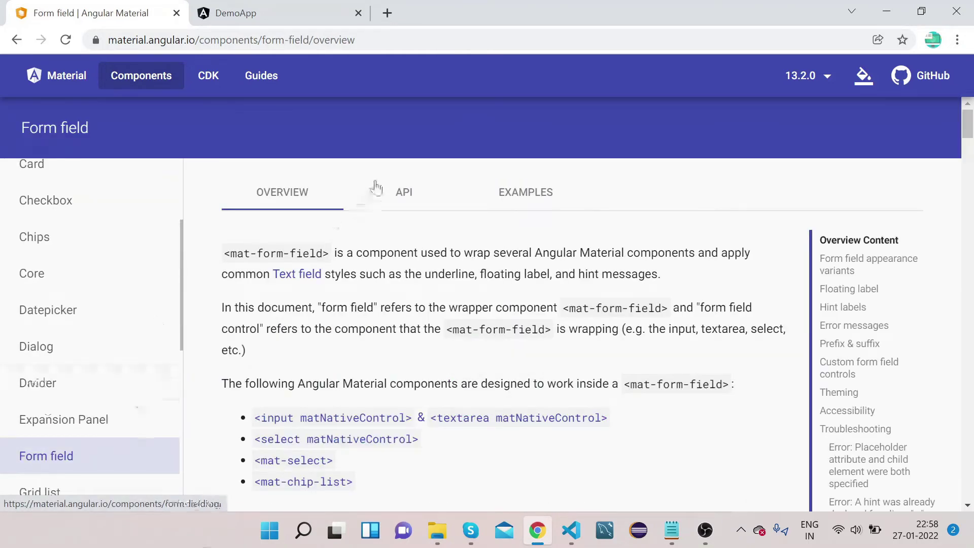
click(407, 199)
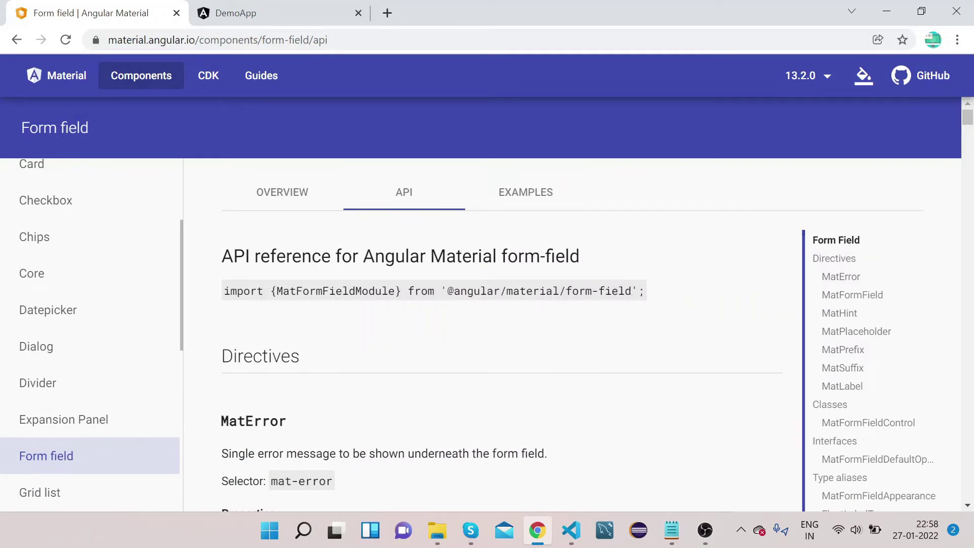
drag(647, 297, 223, 293)
key(ctrl+c)
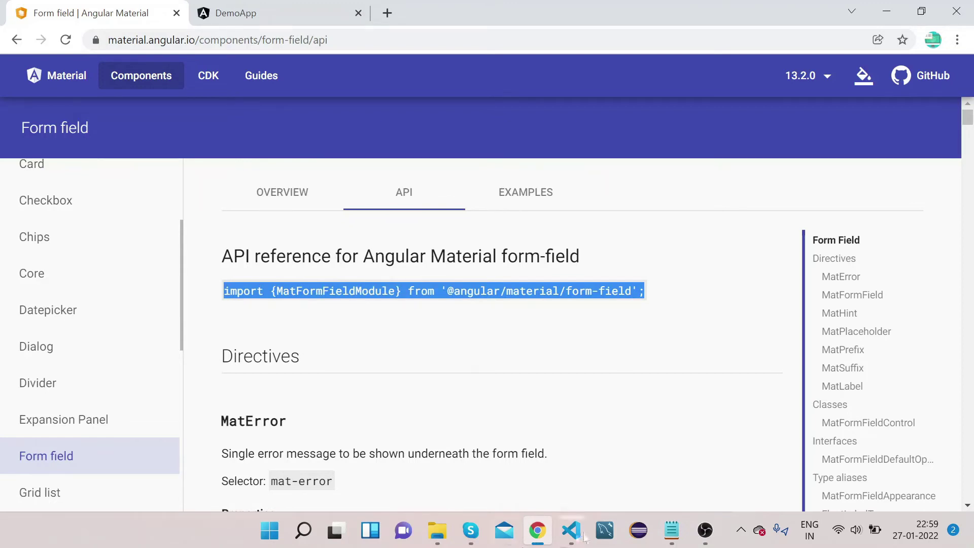
mouse_move(572, 531)
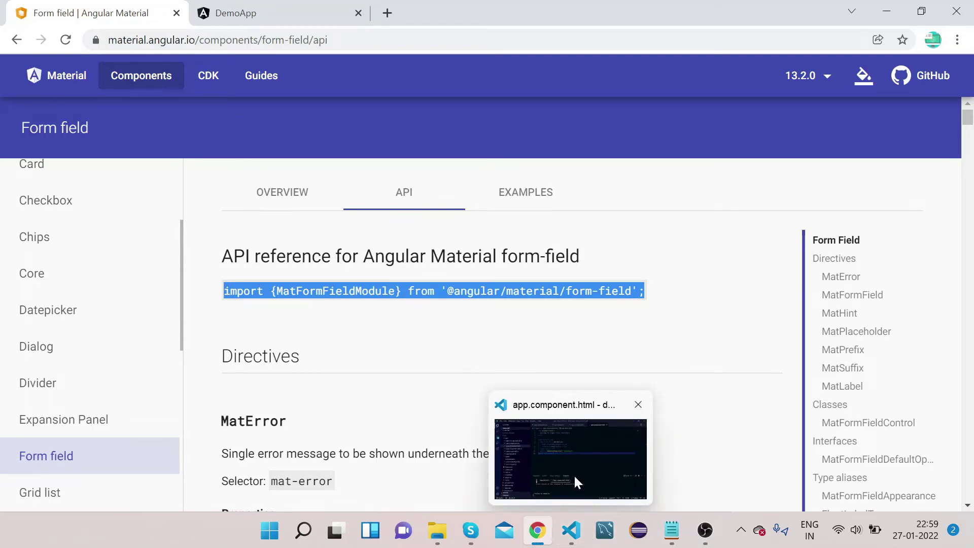
click(574, 475)
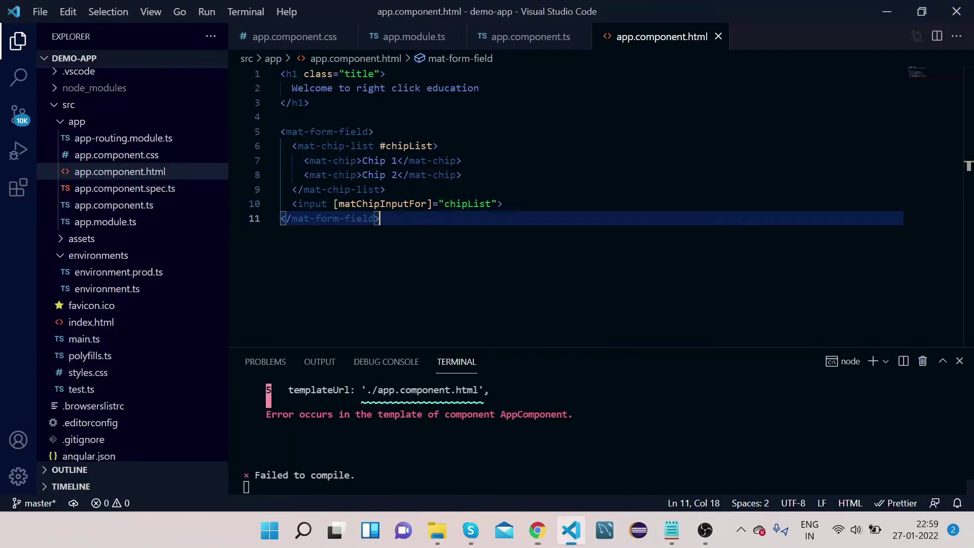
Paste the MatFormFieldModule import line below the chips import in app.module.ts
click(105, 222)
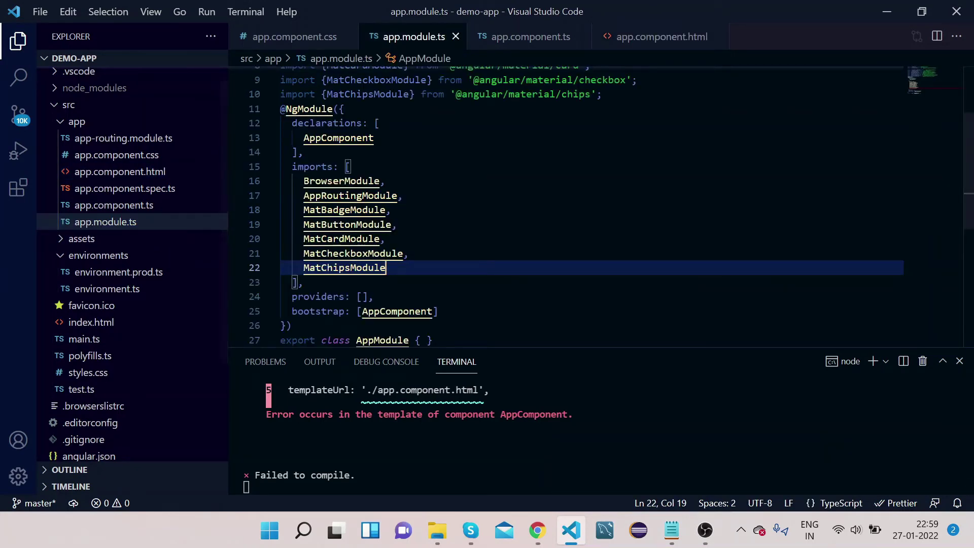
key(Up)
key(Up)
key(Up)
key(End)
key(Return)
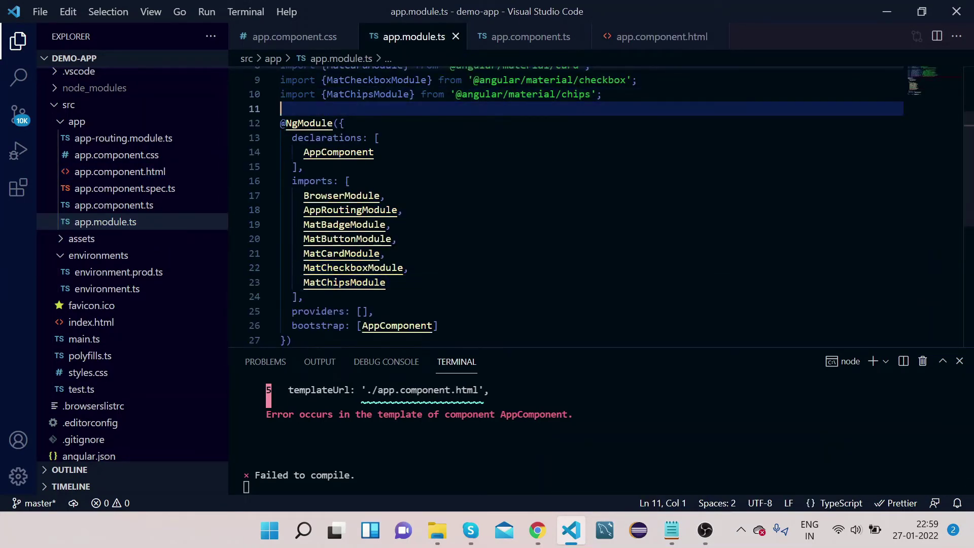
key(ctrl+v)
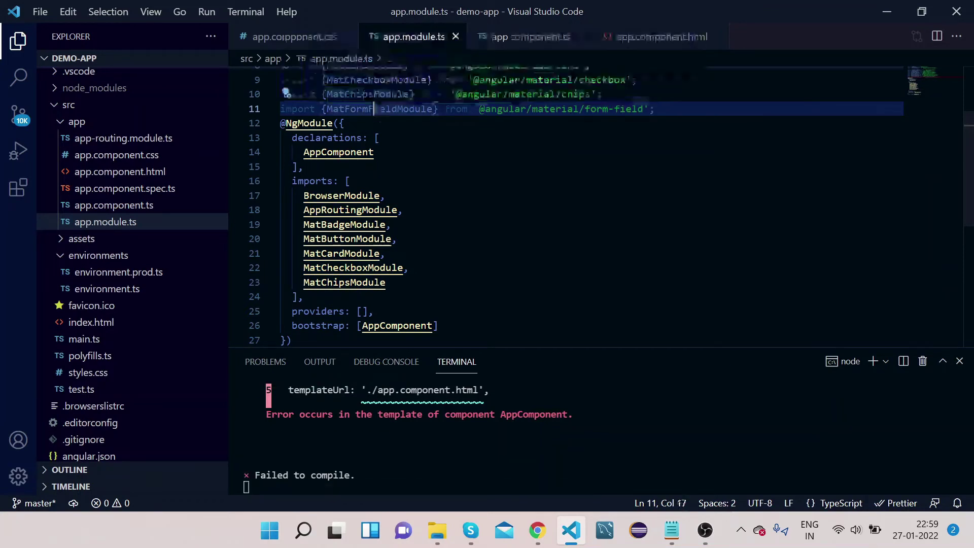
double_click(373, 109)
key(ctrl+c)
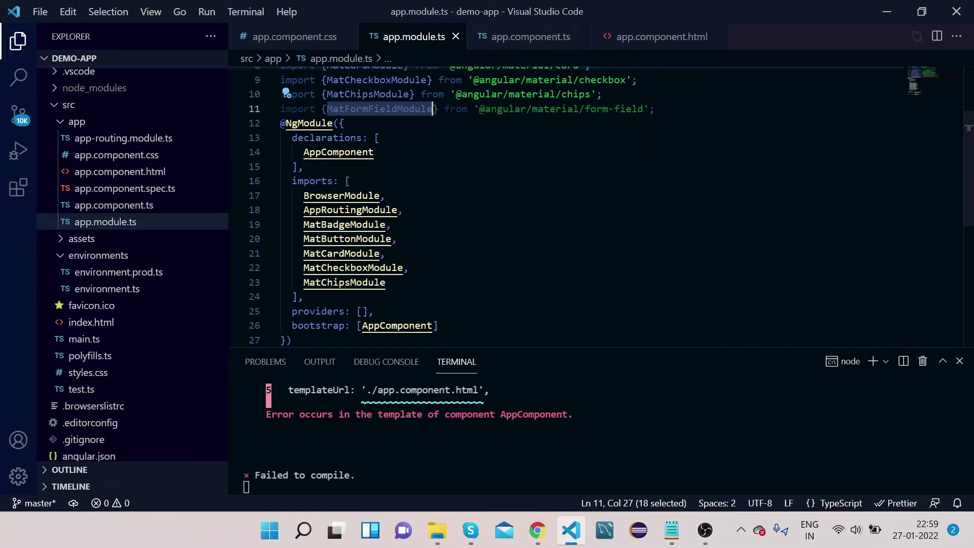
key(Down)
key(Down)
key(Down)
text(,)
key(Return)
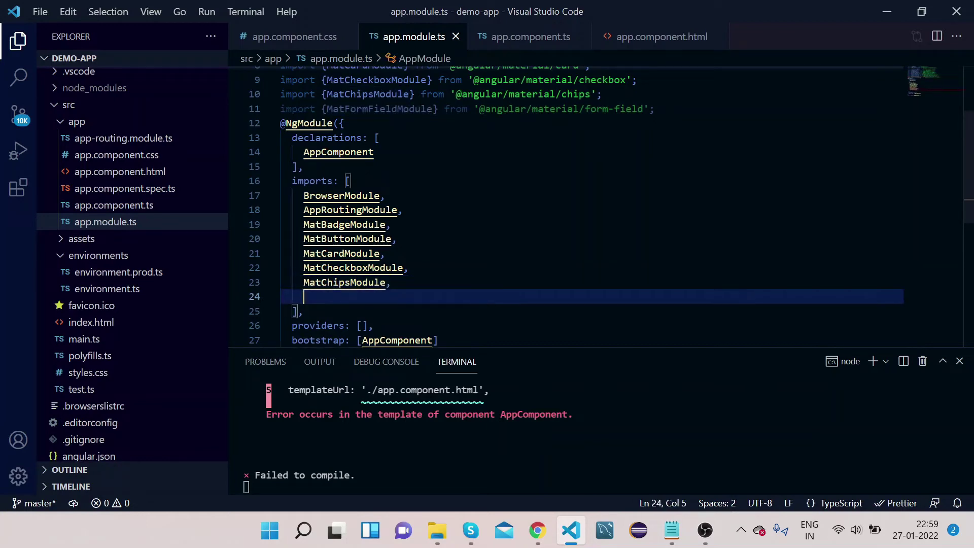
key(ctrl+v)
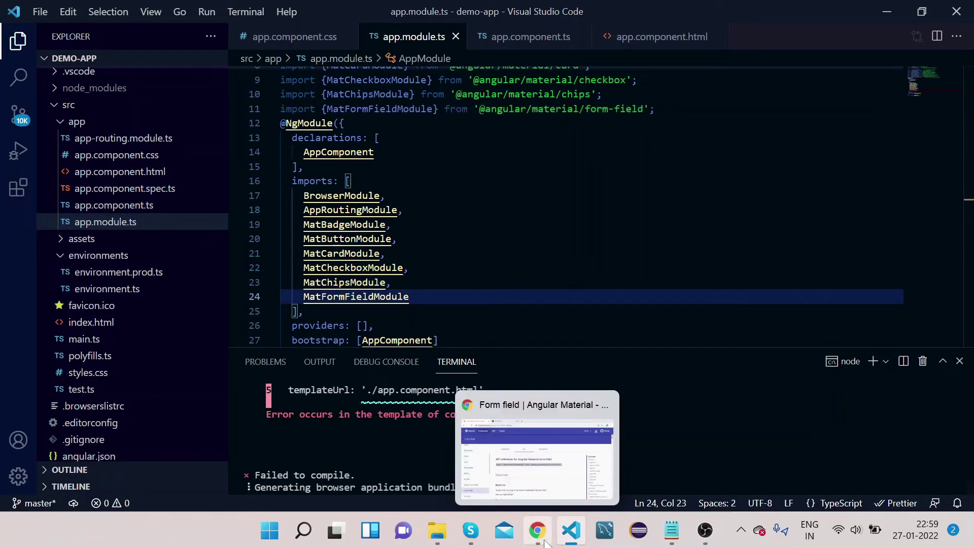
click(512, 474)
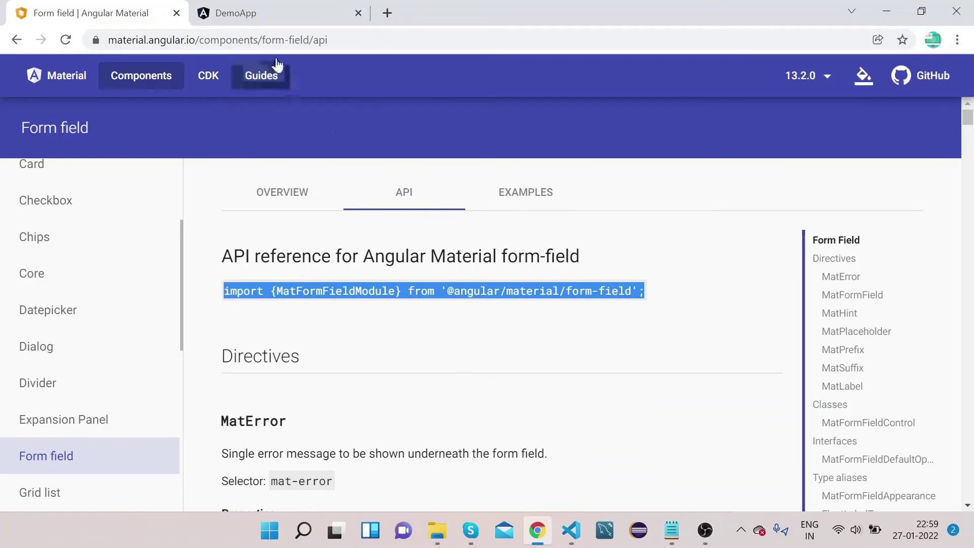
Confirm the DemoApp page renders focusable Chip 1 and Chip 2, then return to app.component.html
click(260, 24)
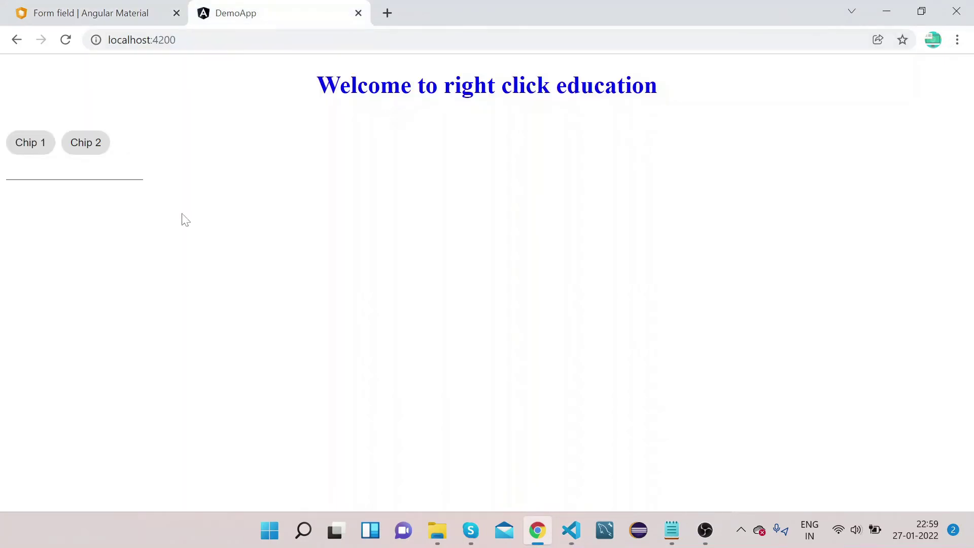
click(29, 141)
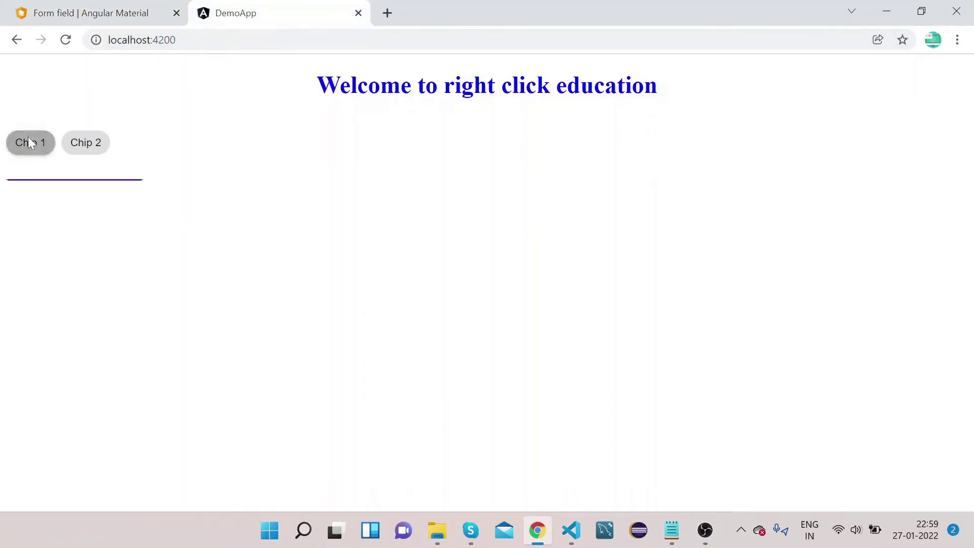
click(88, 139)
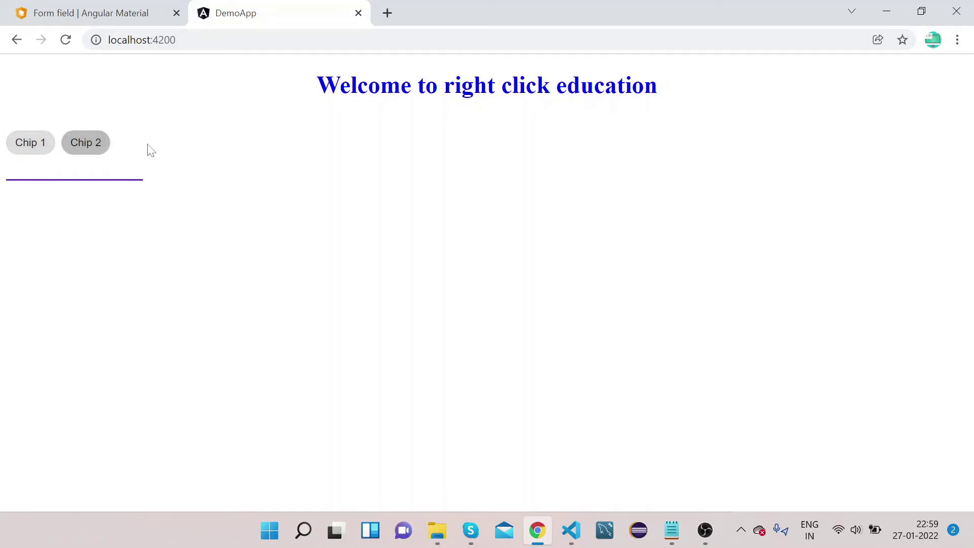
click(15, 146)
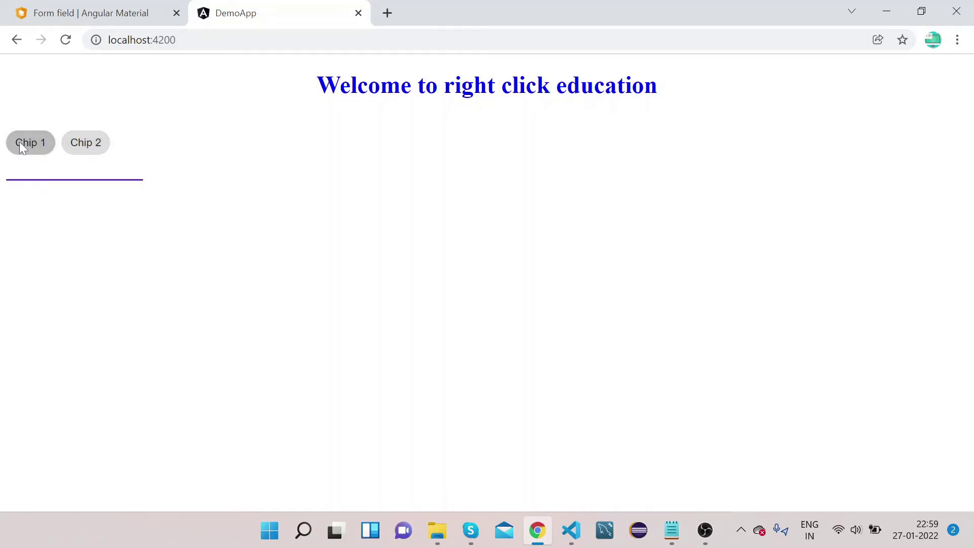
click(91, 145)
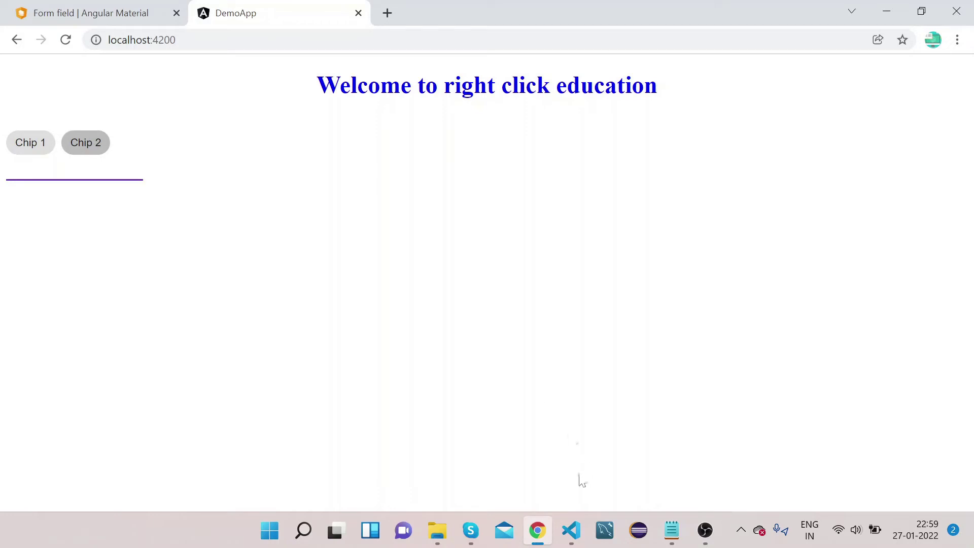
mouse_move(571, 530)
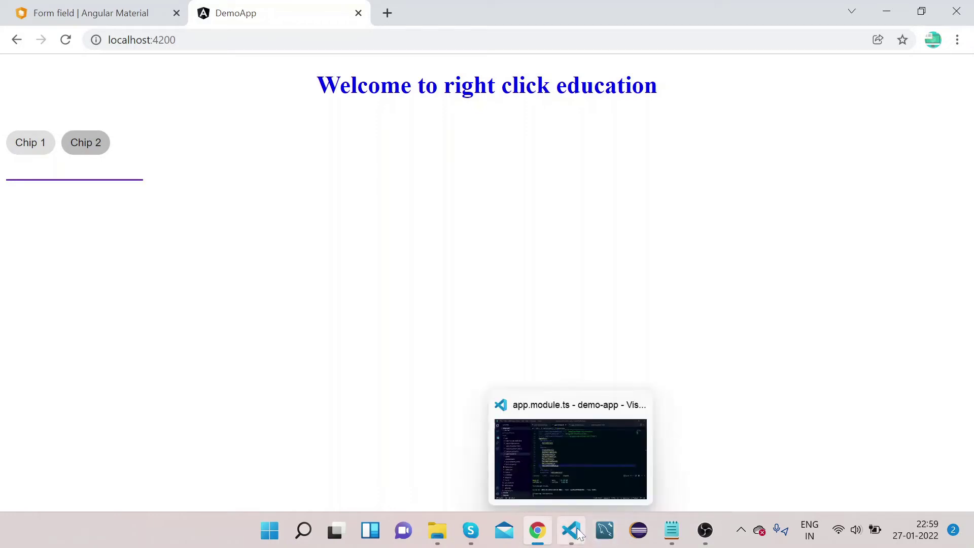
click(564, 456)
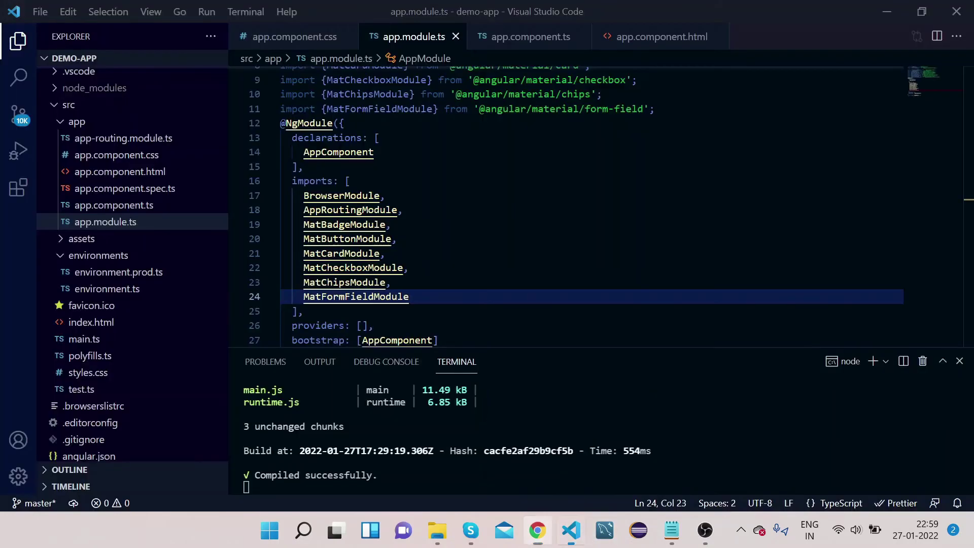
click(134, 172)
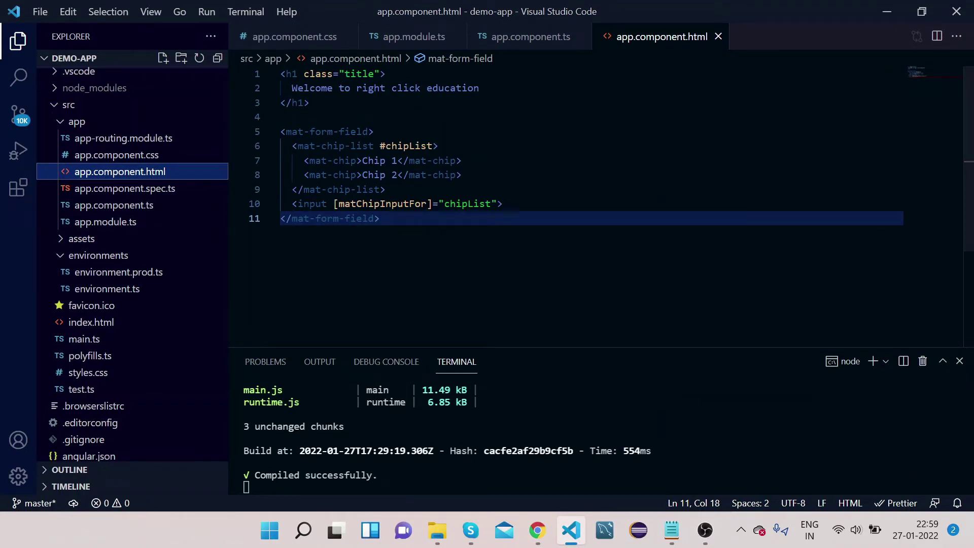
Add *ngFor="let chip of chips" to the mat-chip-list tag on line 6
drag(462, 174, 445, 174)
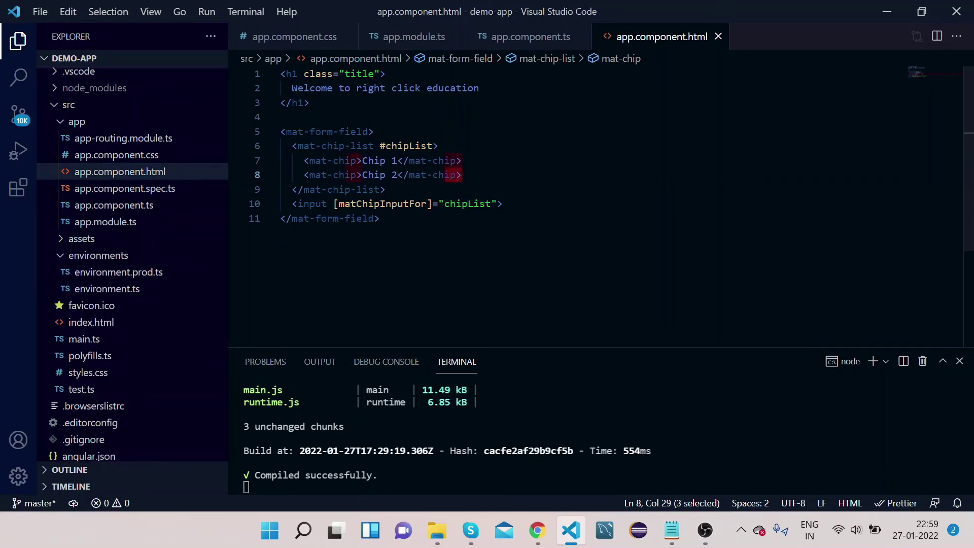
click(373, 131)
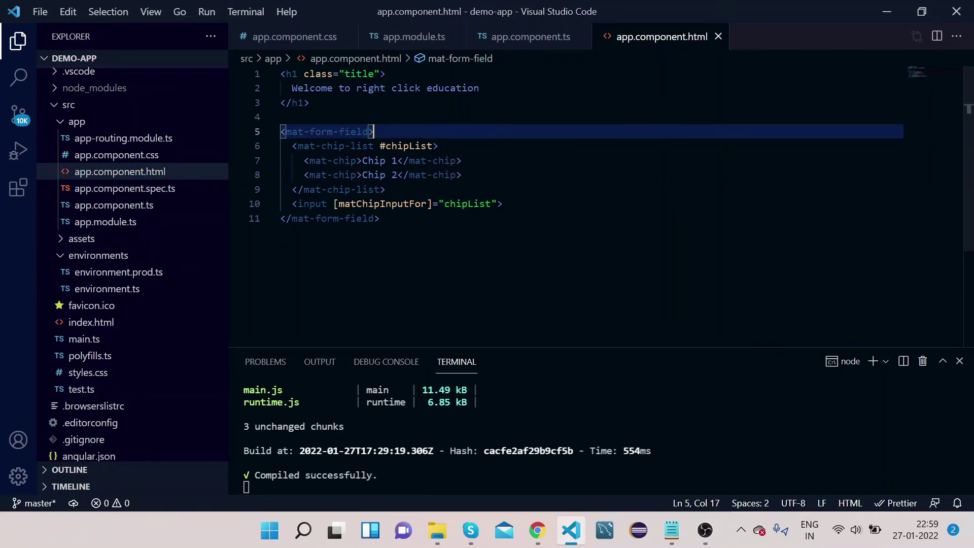
click(433, 145)
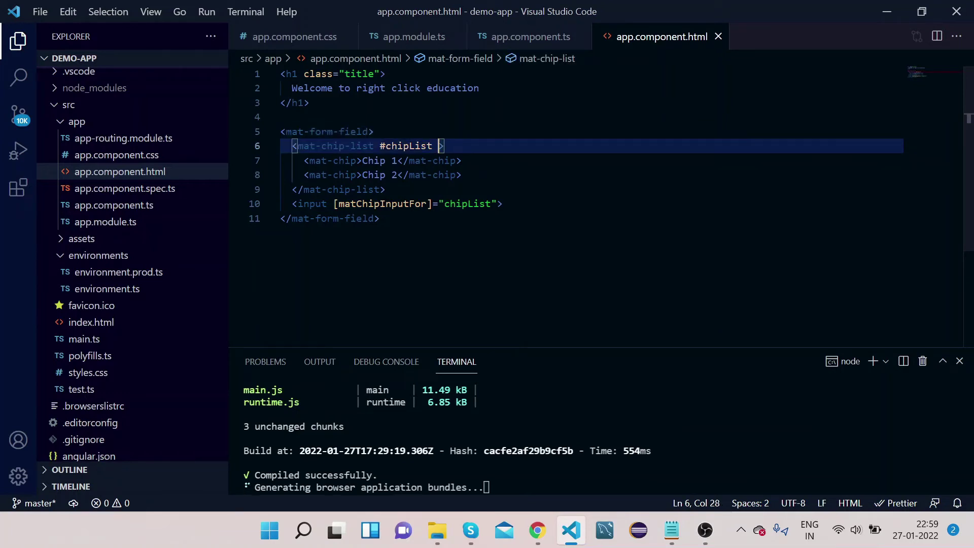
text(*)
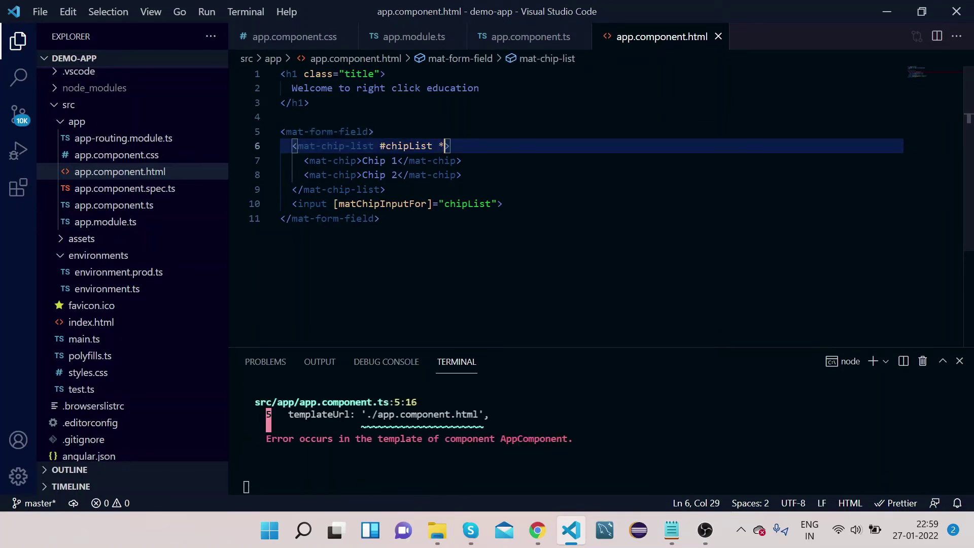
text(ng)
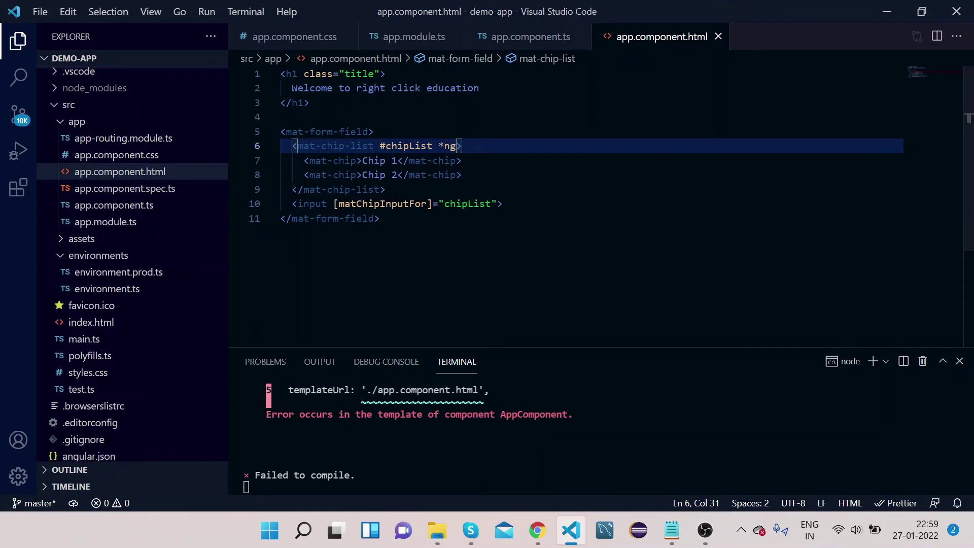
text(For=)
text("let )
text(chi)
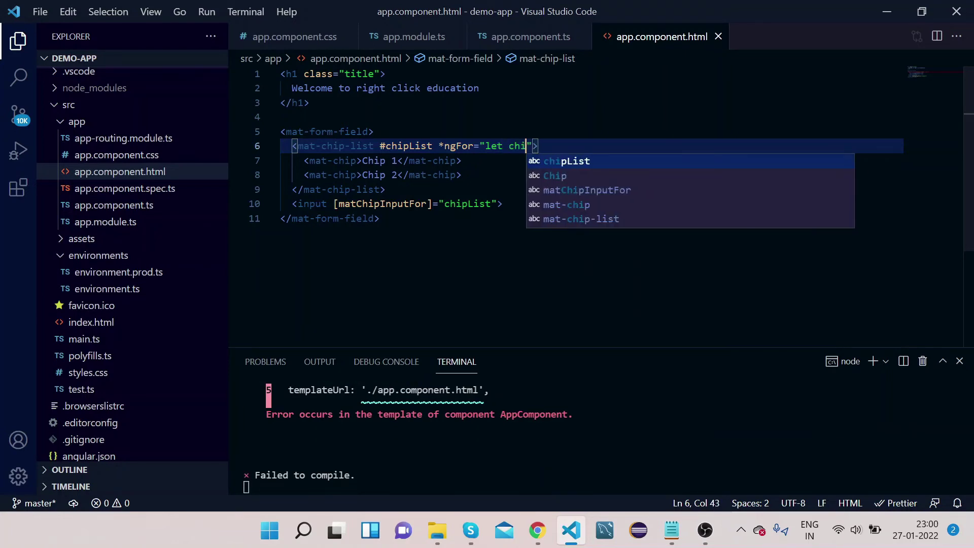
text(p of ch)
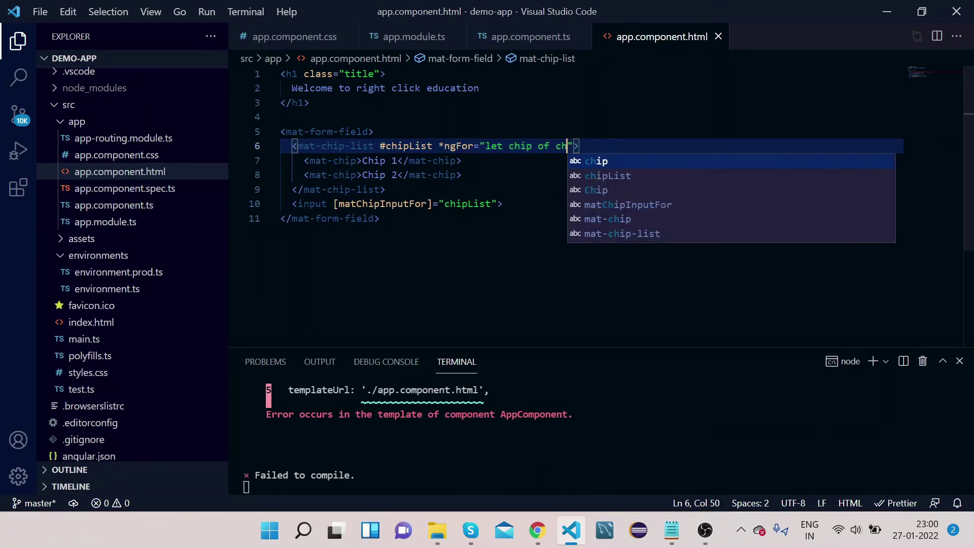
text(ips)
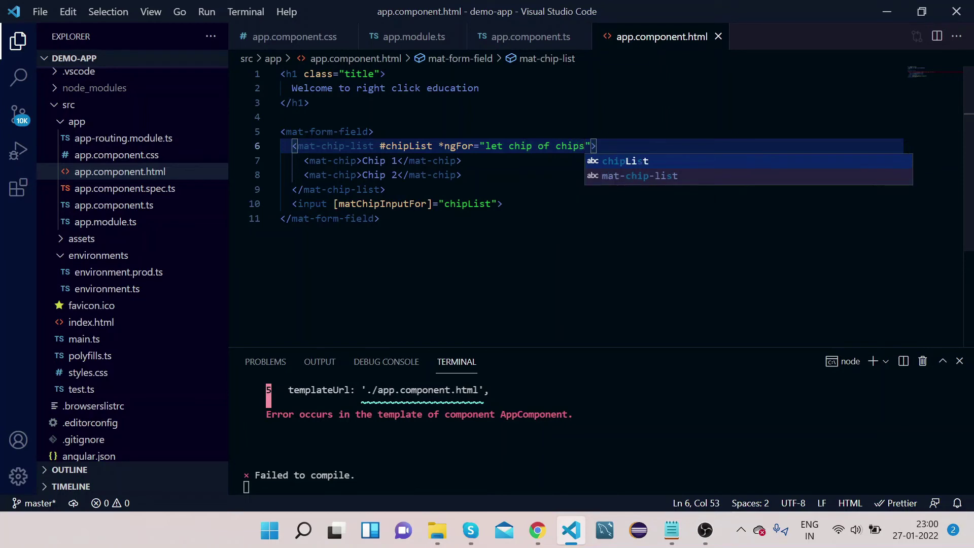
key(ctrl+d)
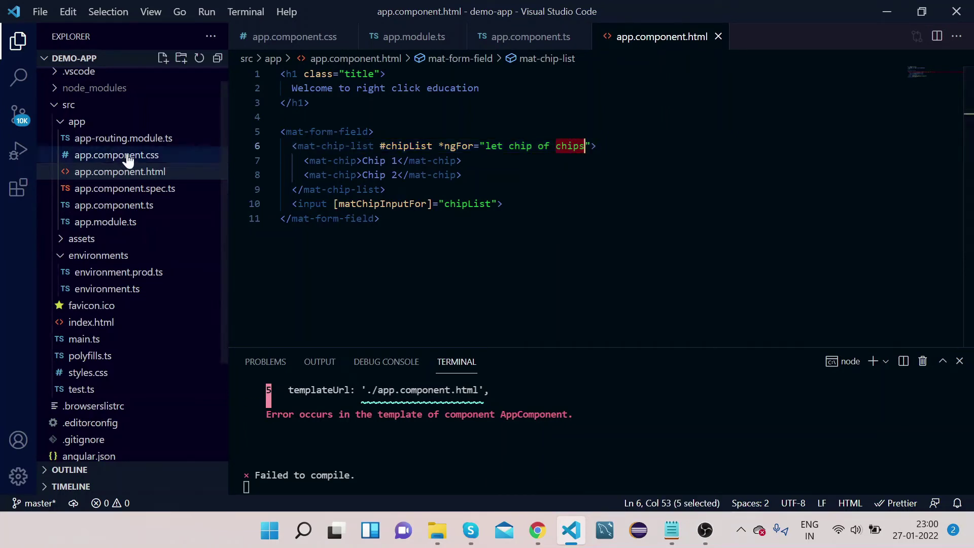
Fill the chips array in app.component.ts with "one", "two", "three", "four", "five"
click(116, 208)
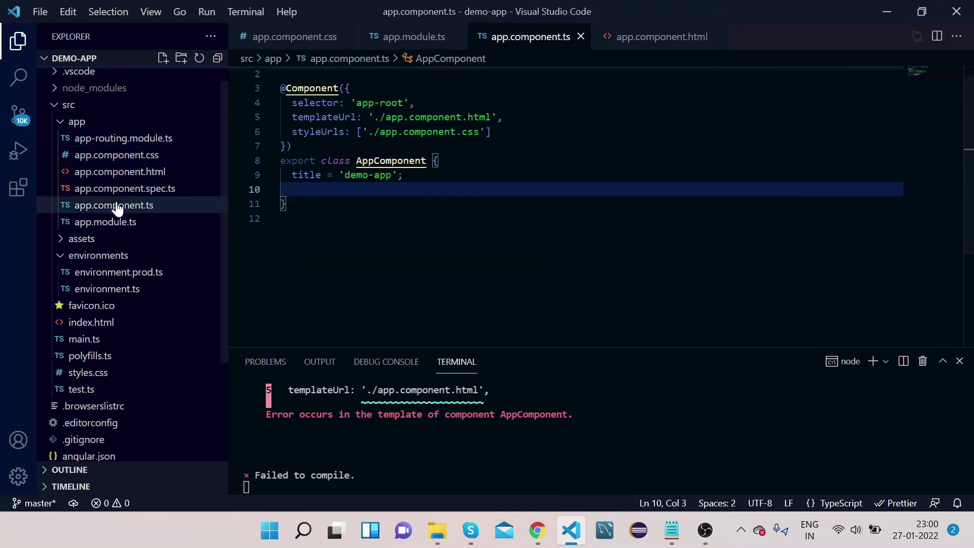
text(chips)
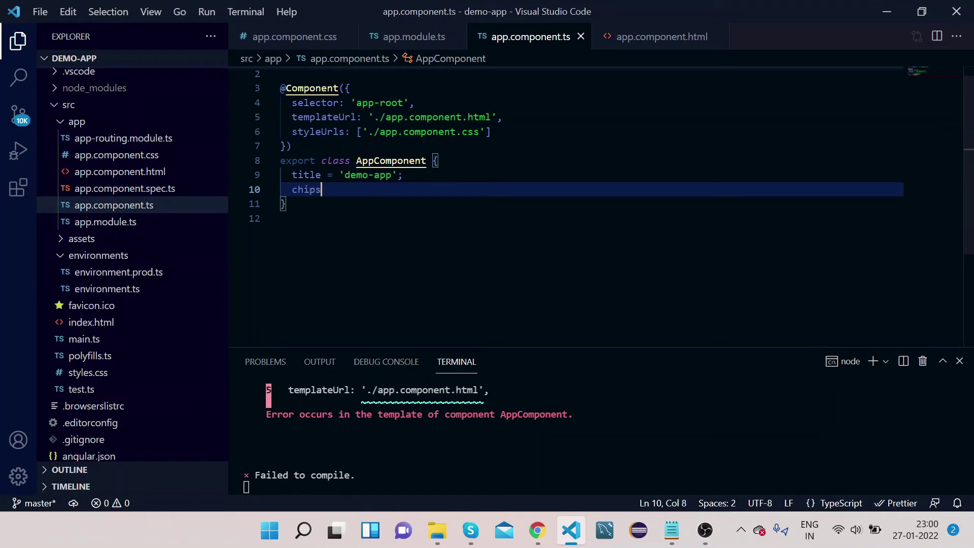
text(=)
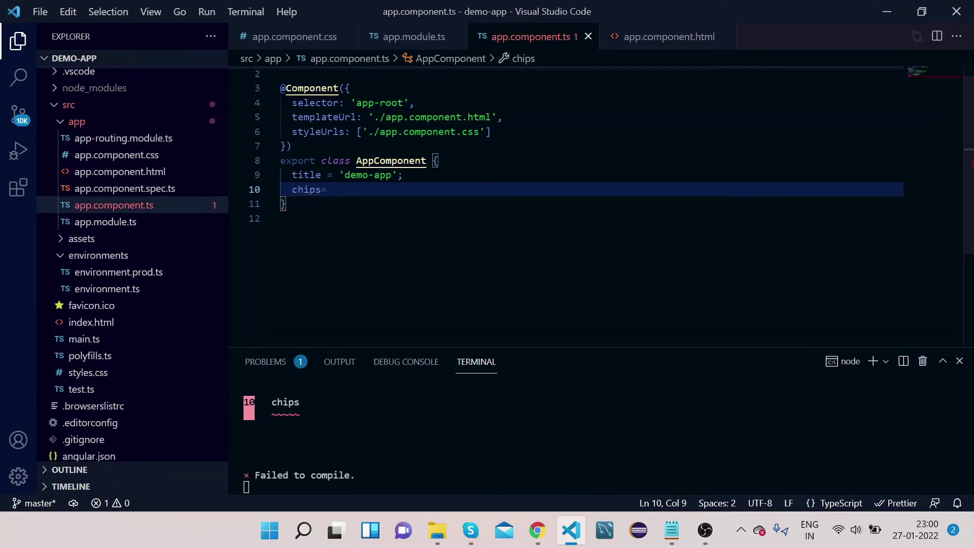
text([])
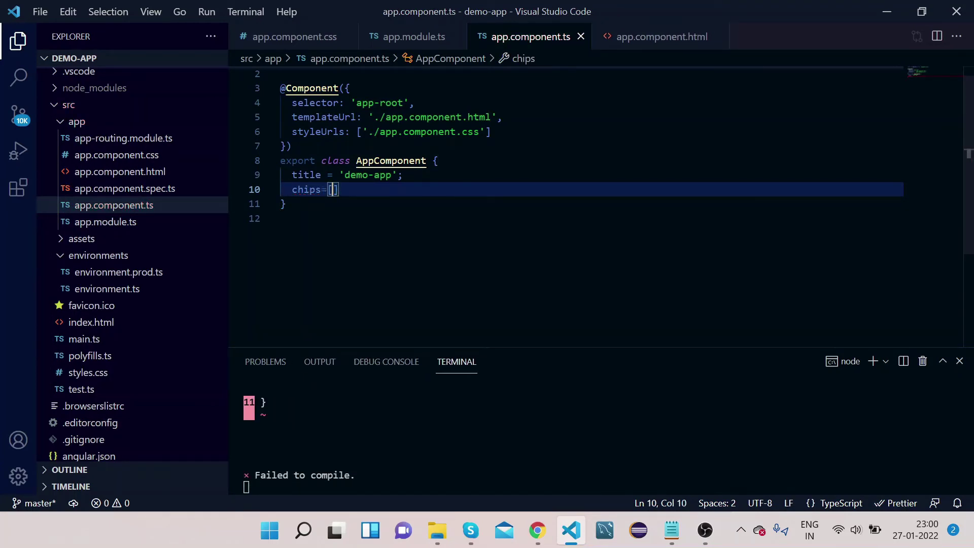
text(")
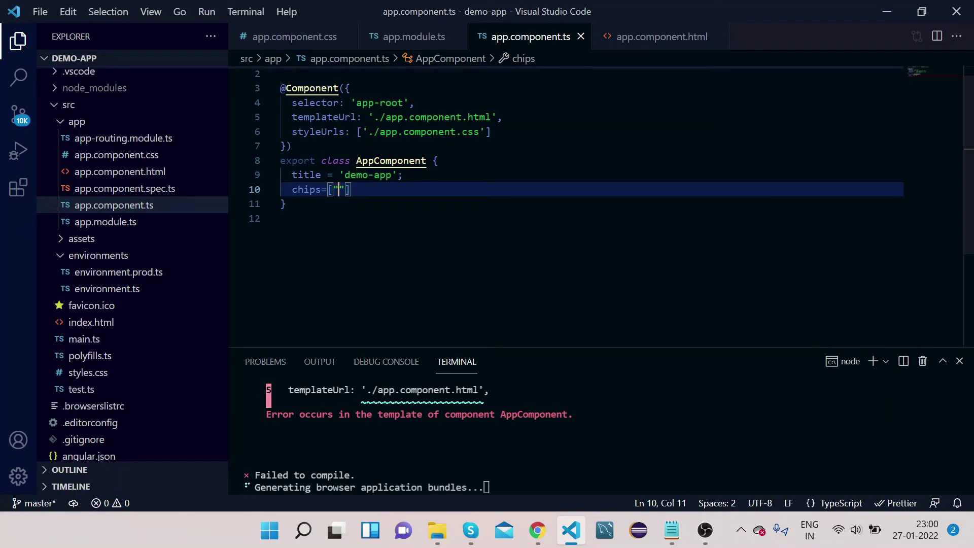
text(one)
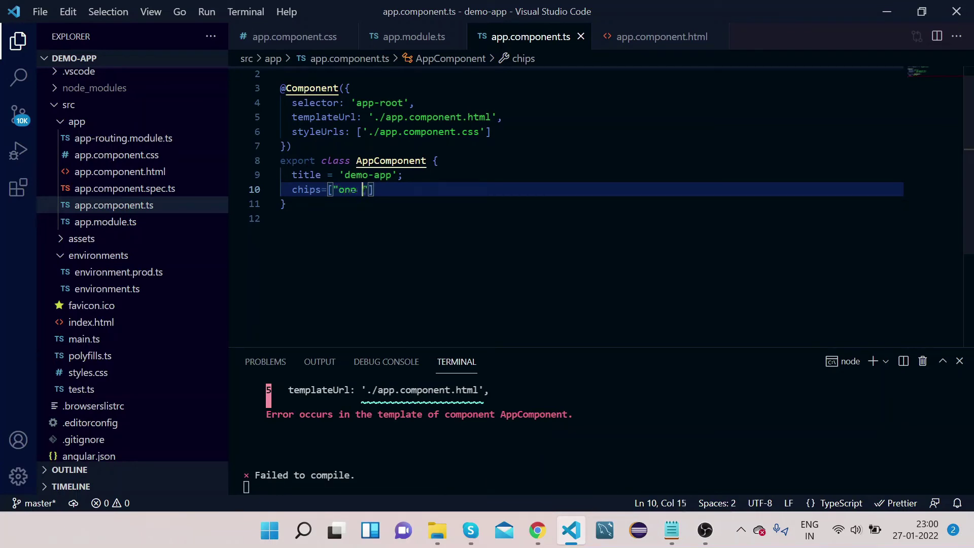
key(BackSpace)
key(Right)
text(,")
text(t)
text(wo)
key(Right)
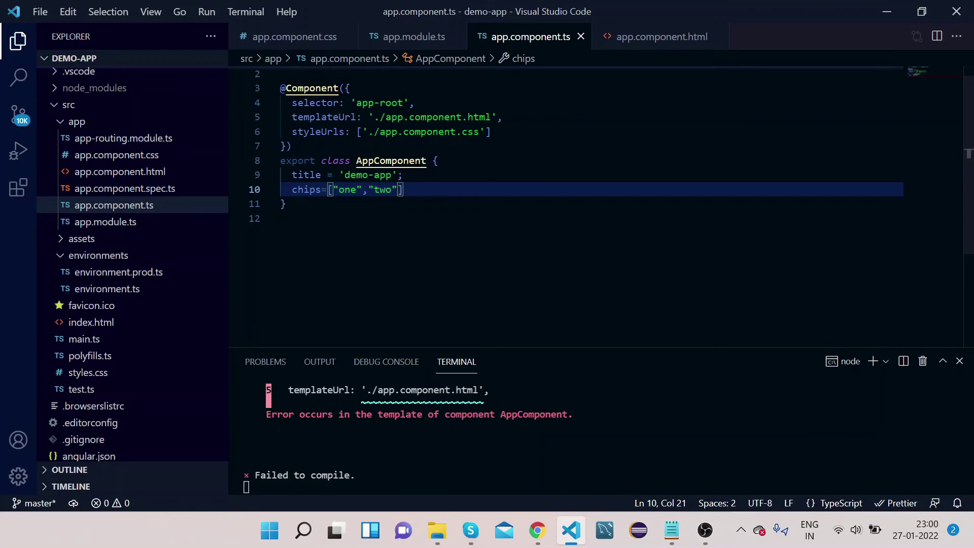
text(,")
text(three)
text(",)
text("fou)
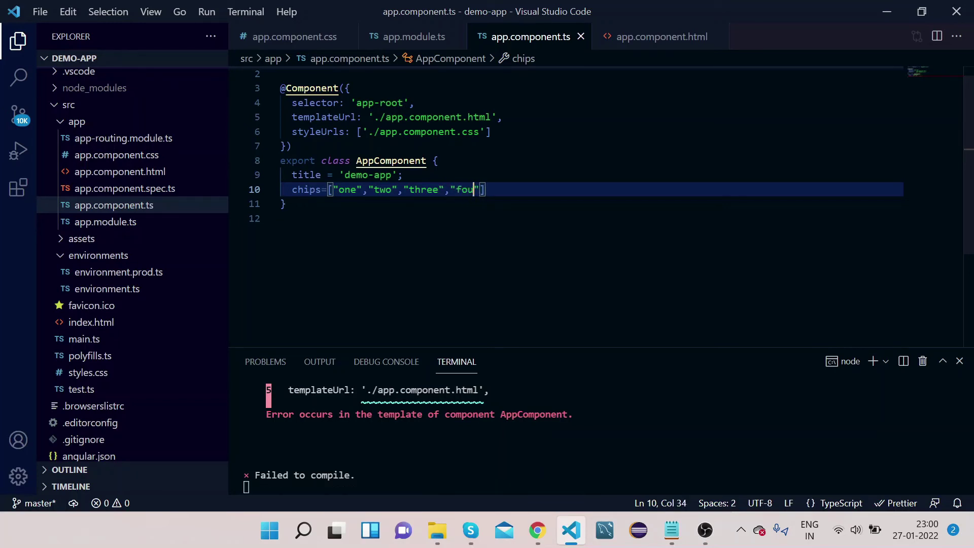
text(r")
text(,)
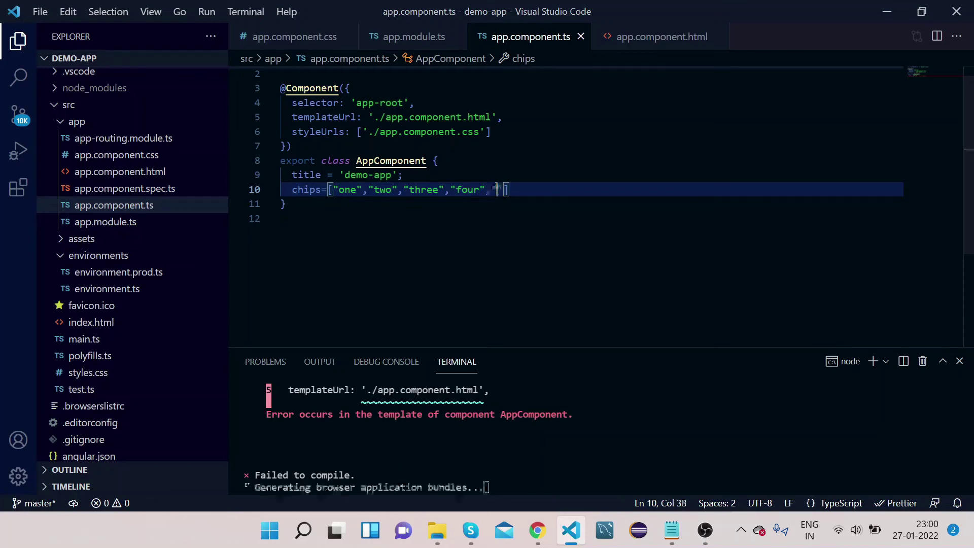
text("fiv)
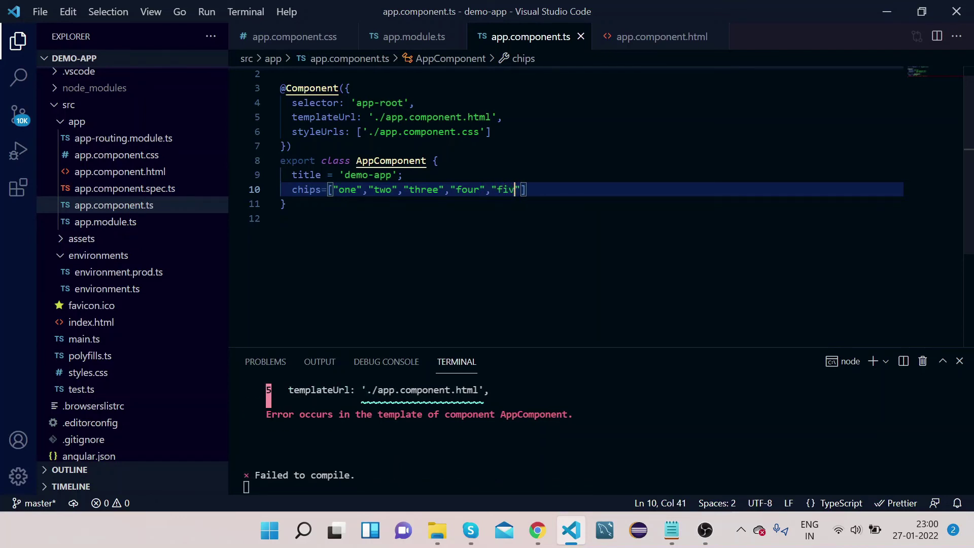
text(e)
Replace the first chip's 'Chip 1' label with {{chip}} in app.component.html
click(147, 174)
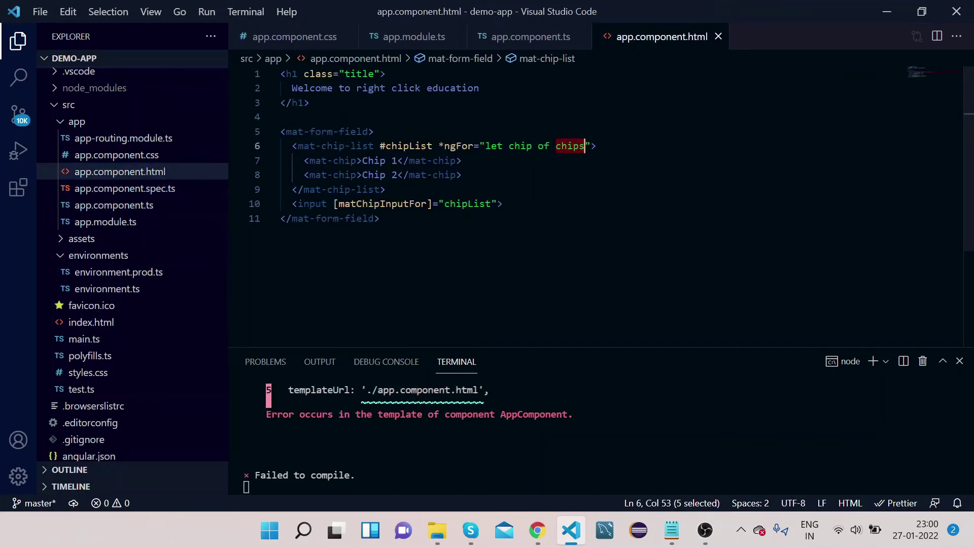
double_click(521, 146)
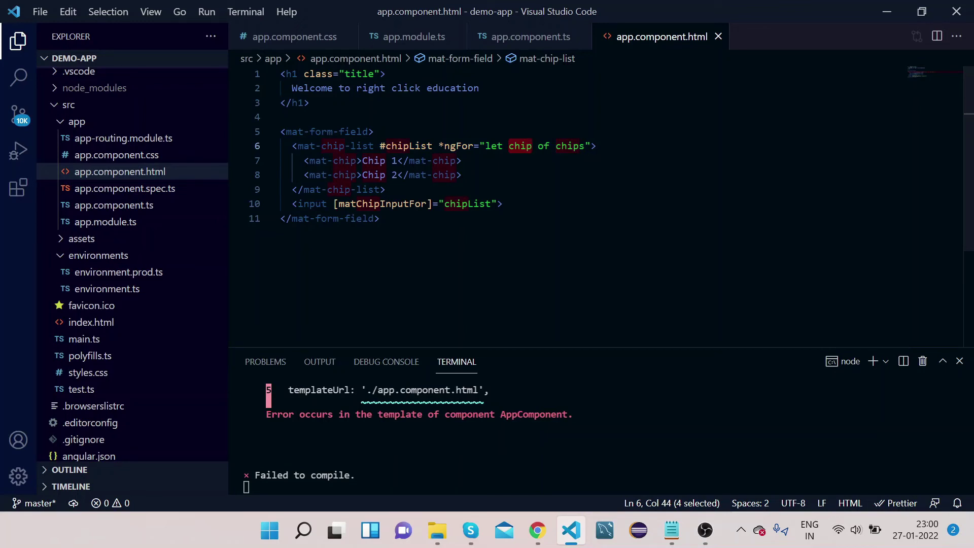
drag(398, 161, 363, 161)
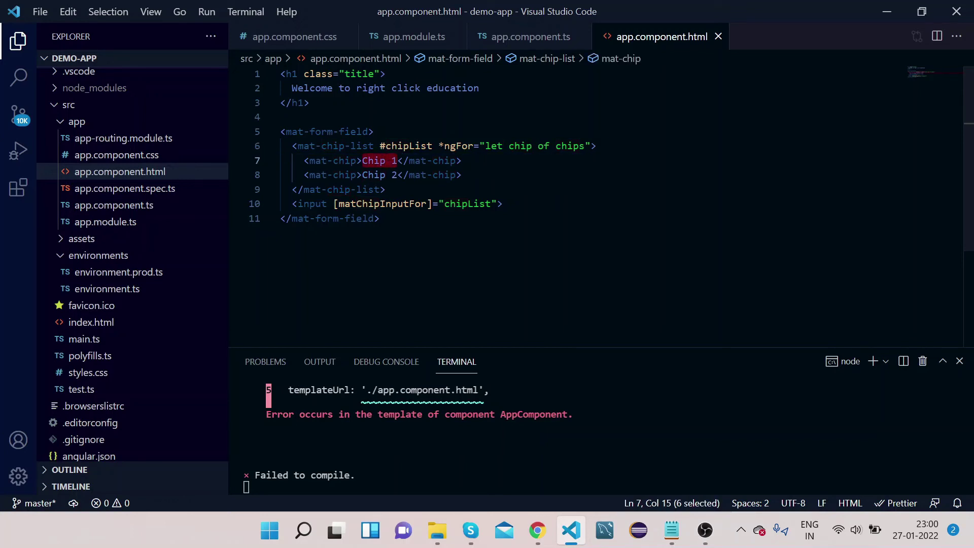
text(chip)
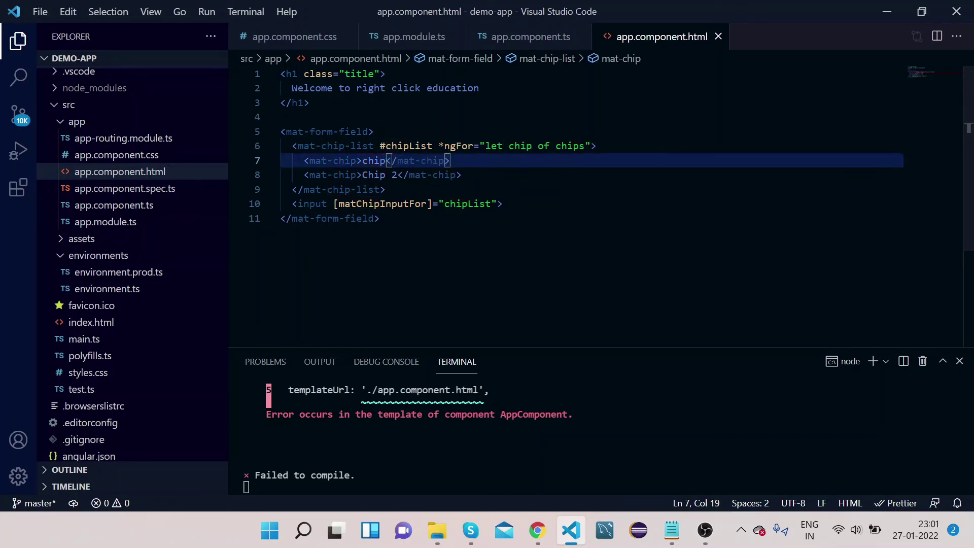
key(Left)
key(Left)
key(Left)
key(Left)
text({})
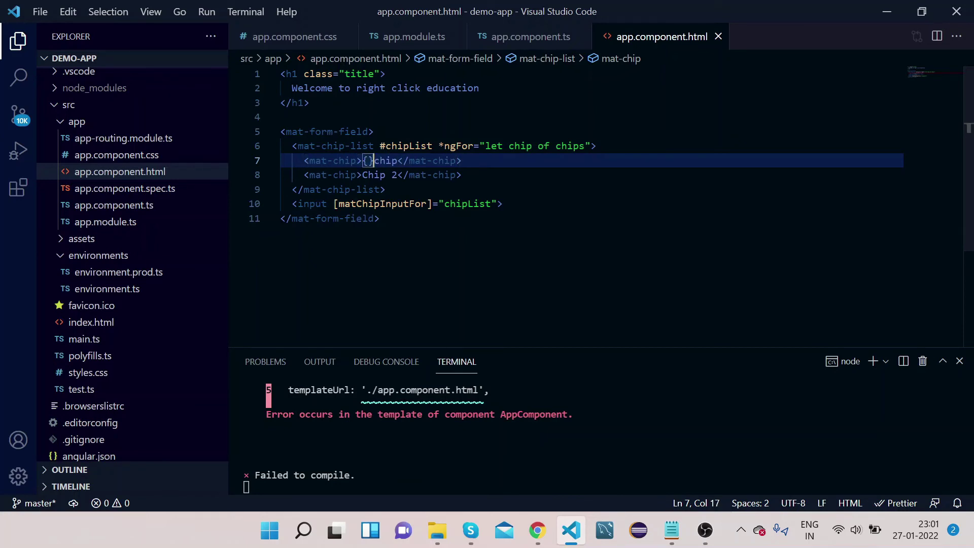
key(Left)
text({})
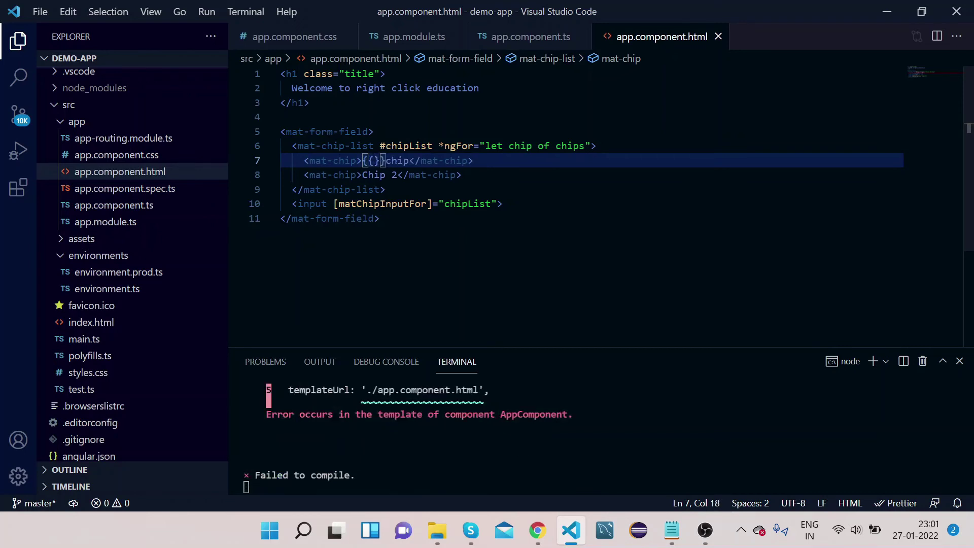
key(Right)
key(ctrl+shift+Right)
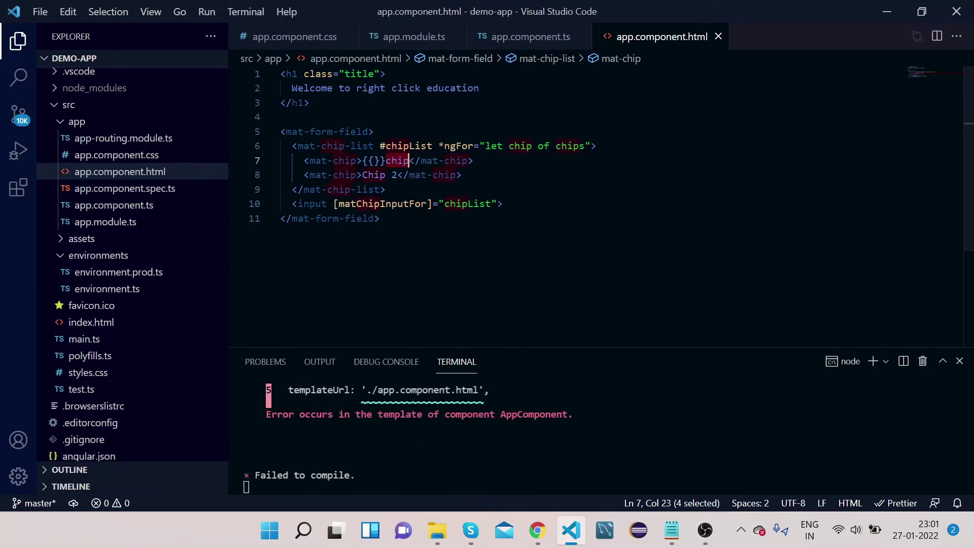
key(BackSpace)
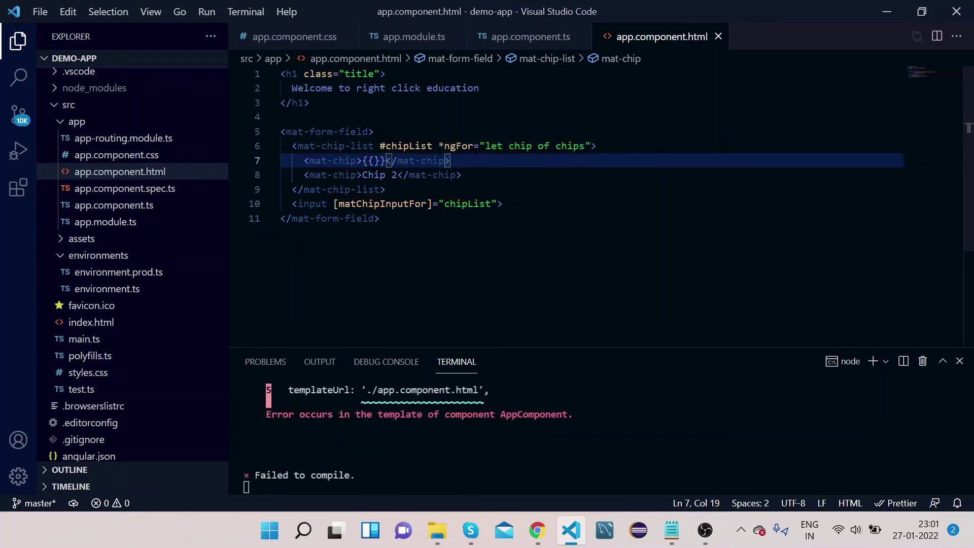
key(Left)
key(Left)
text(chip)
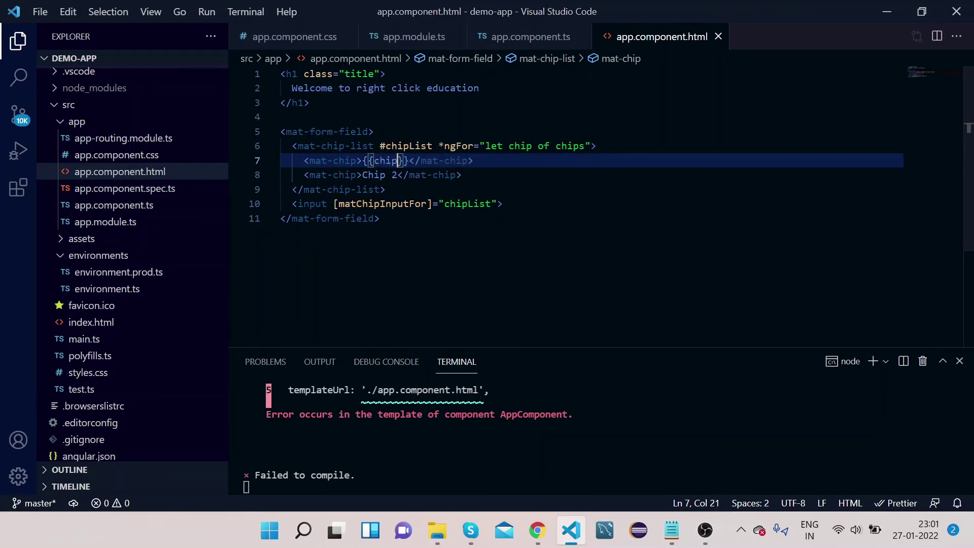
Delete the hard-coded <mat-chip>Chip 2</mat-chip> line
key(Down)
key(End)
drag(461, 174, 304, 175)
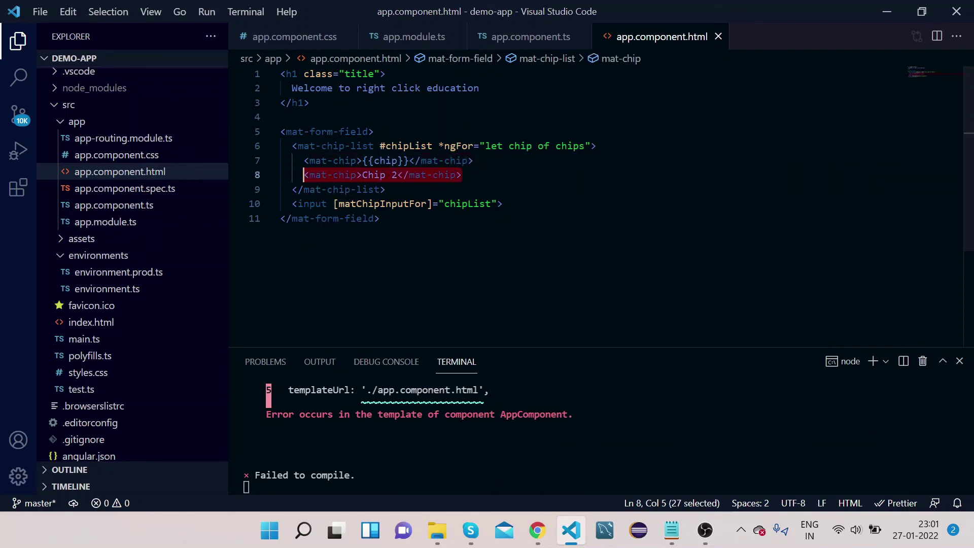
key(BackSpace)
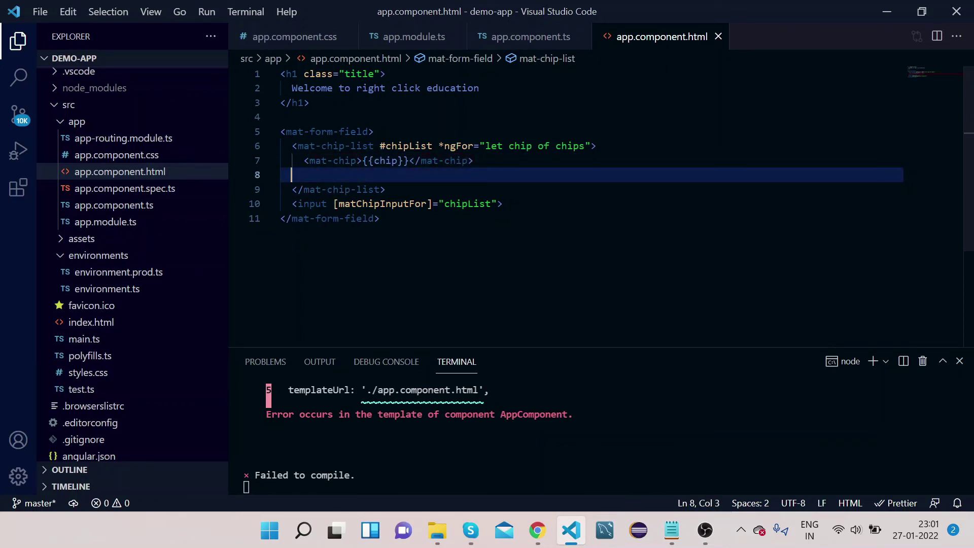
Remove the leftover empty line and the #chipList reference from mat-chip-list
key(BackSpace)
key(BackSpace)
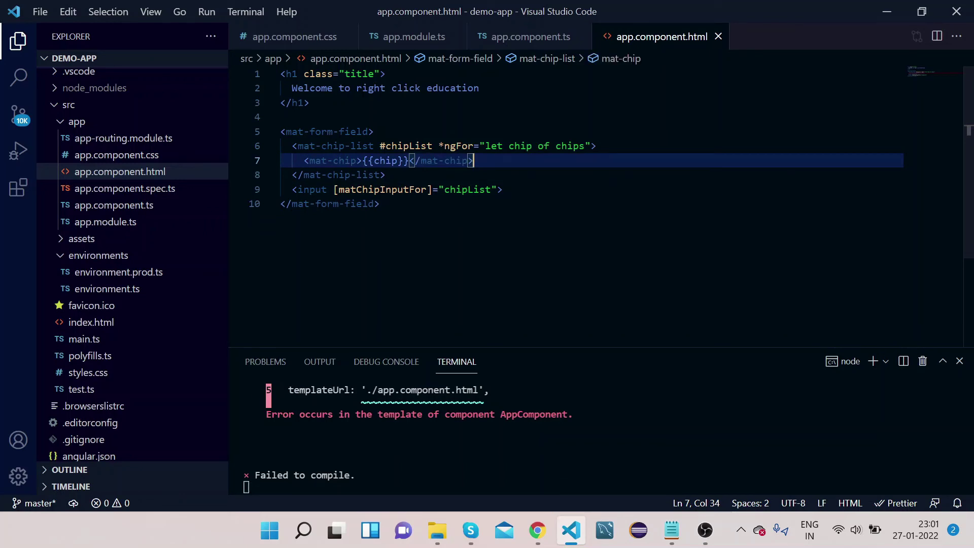
click(433, 146)
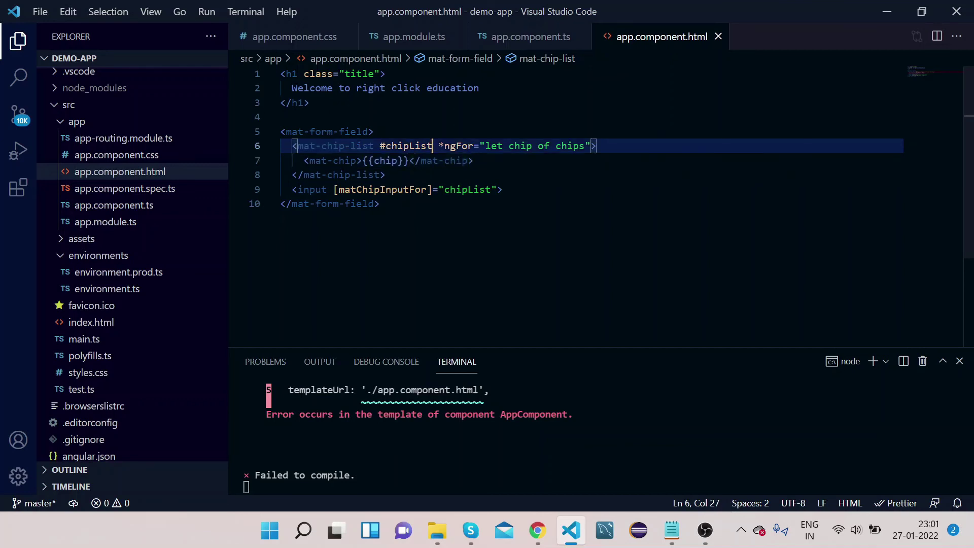
key(BackSpace)
key(BackSpace)
key(BackSpace)
key(BackSpace)
key(BackSpace)
key(BackSpace)
key(BackSpace)
key(BackSpace)
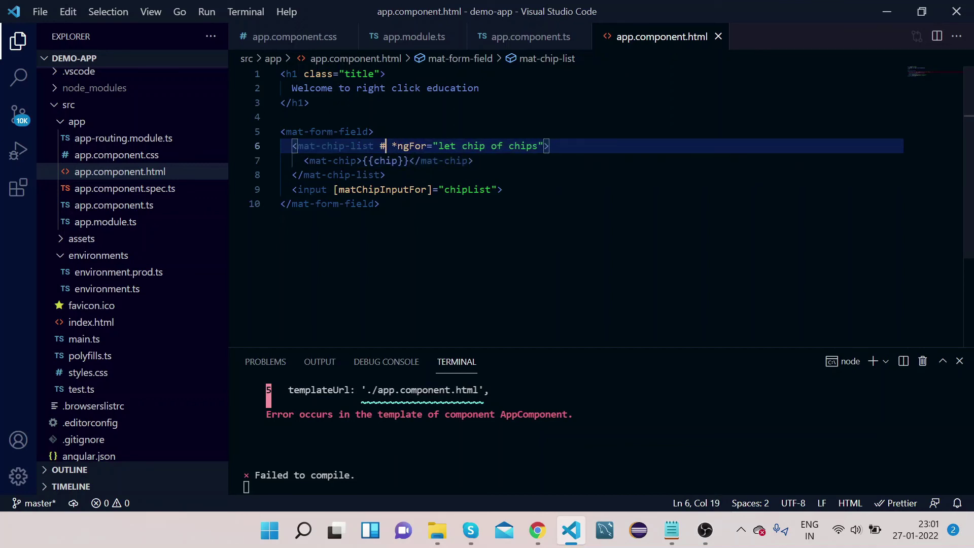
key(BackSpace)
key(BackSpace)
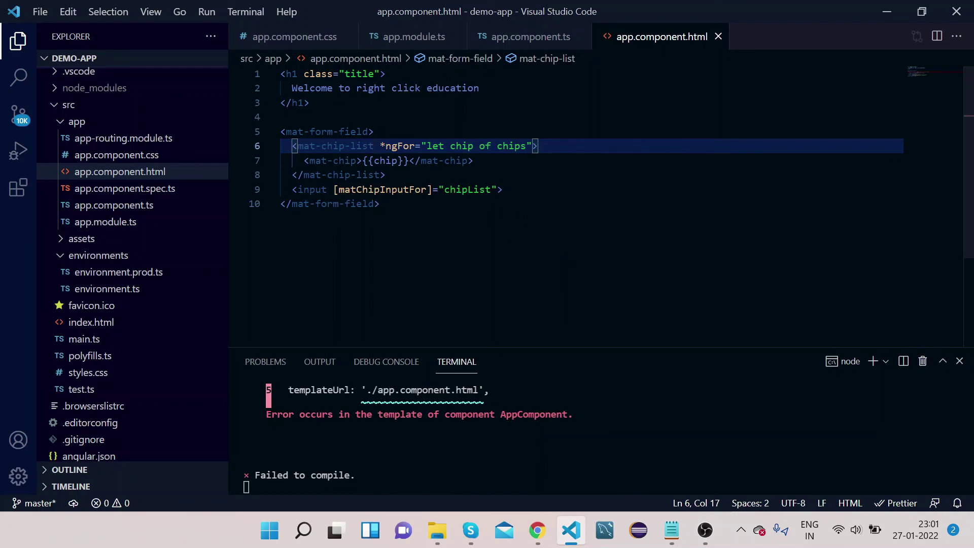
Delete the <input [matChipInputFor]> line so the app compiles, then view DemoApp
drag(503, 190, 286, 190)
key(BackSpace)
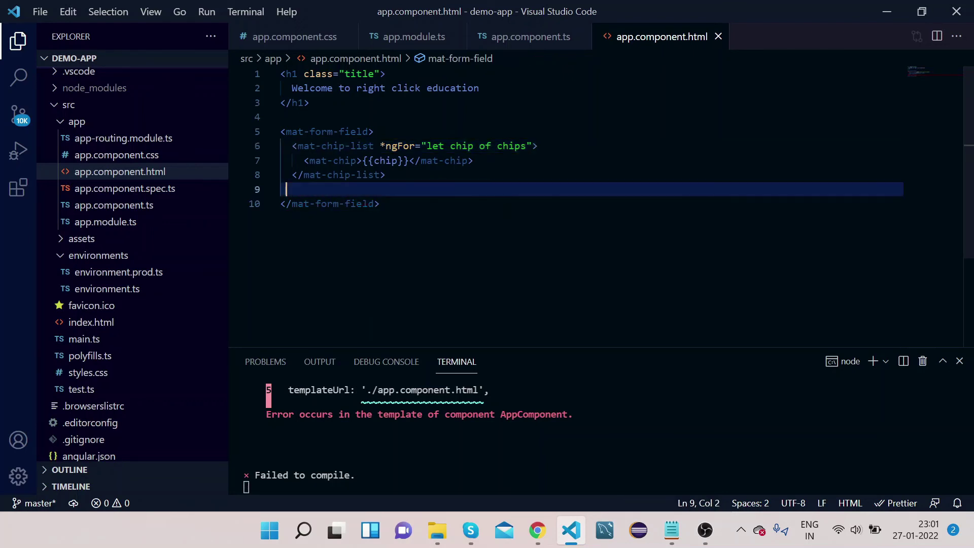
key(BackSpace)
key(BackSpace)
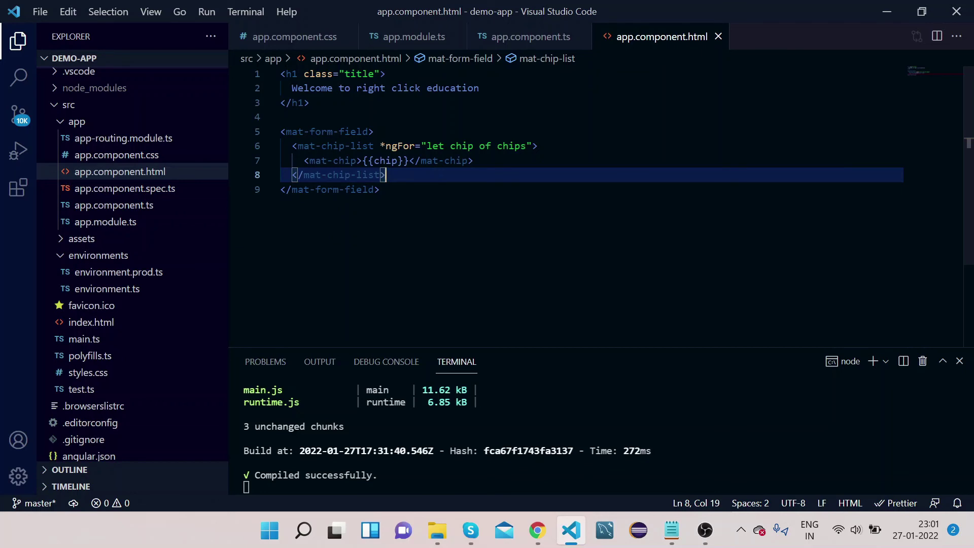
mouse_move(537, 531)
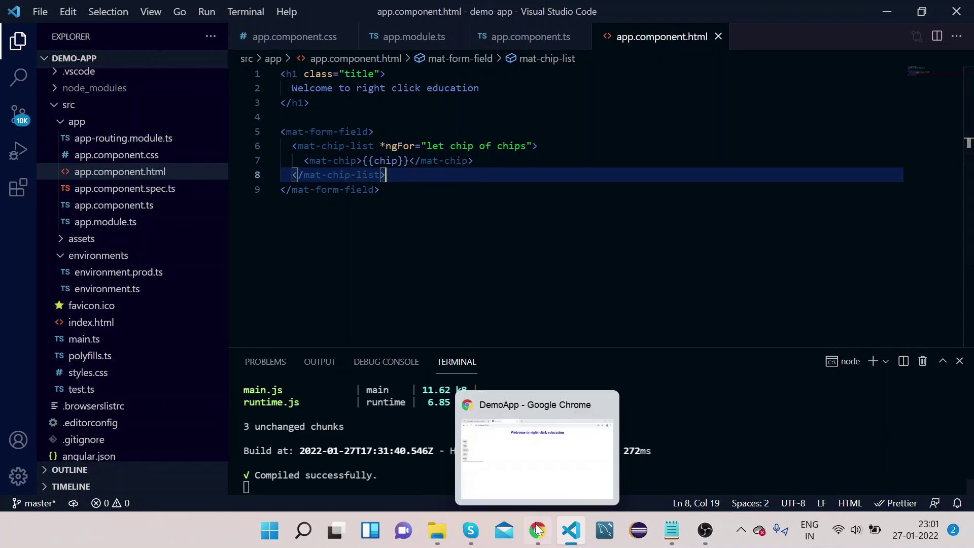
click(535, 467)
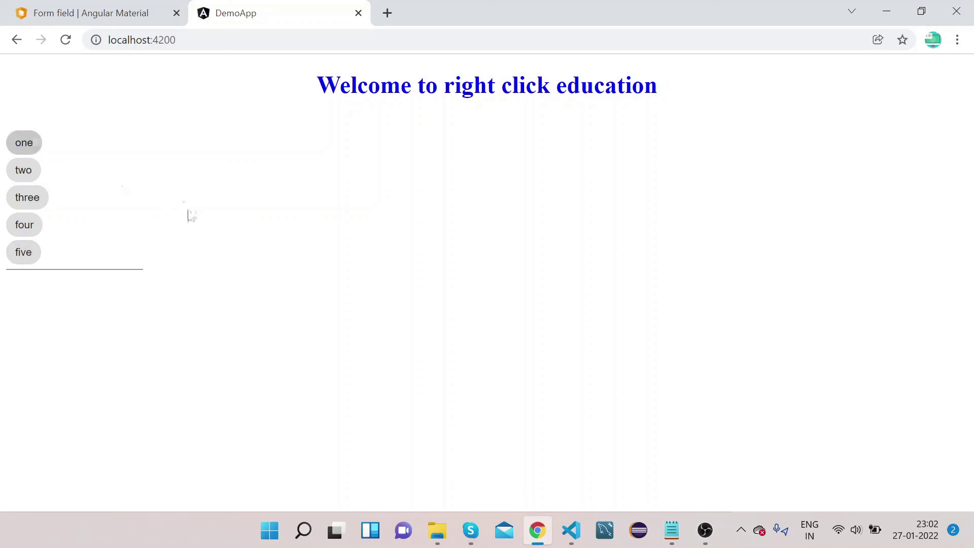
Glance at the template, then view DemoApp listing chips one, two, three, four, five
mouse_move(571, 530)
click(554, 448)
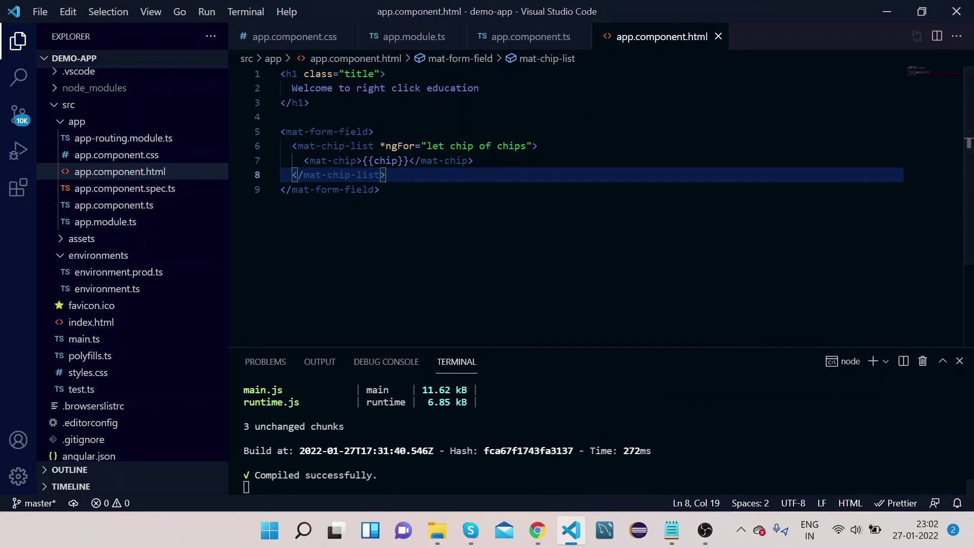
mouse_move(538, 531)
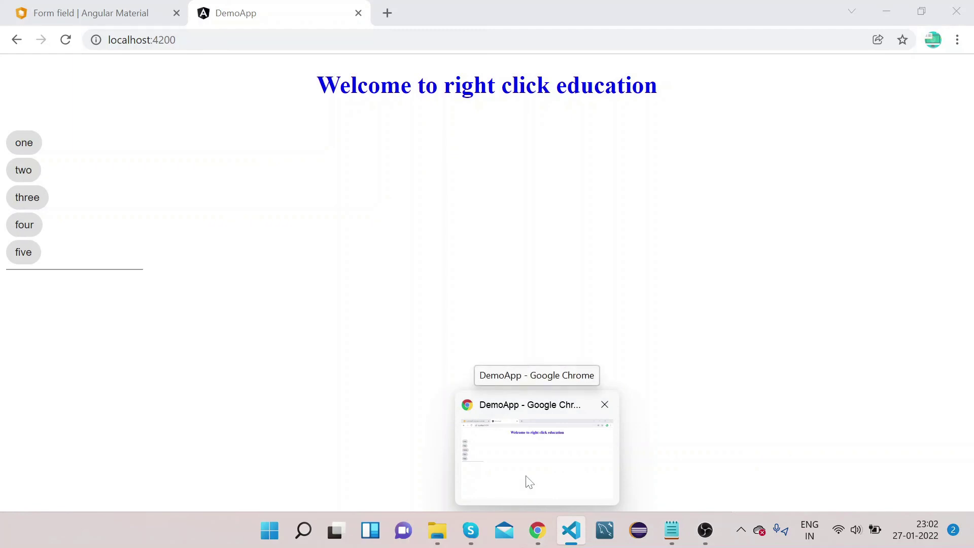
click(530, 482)
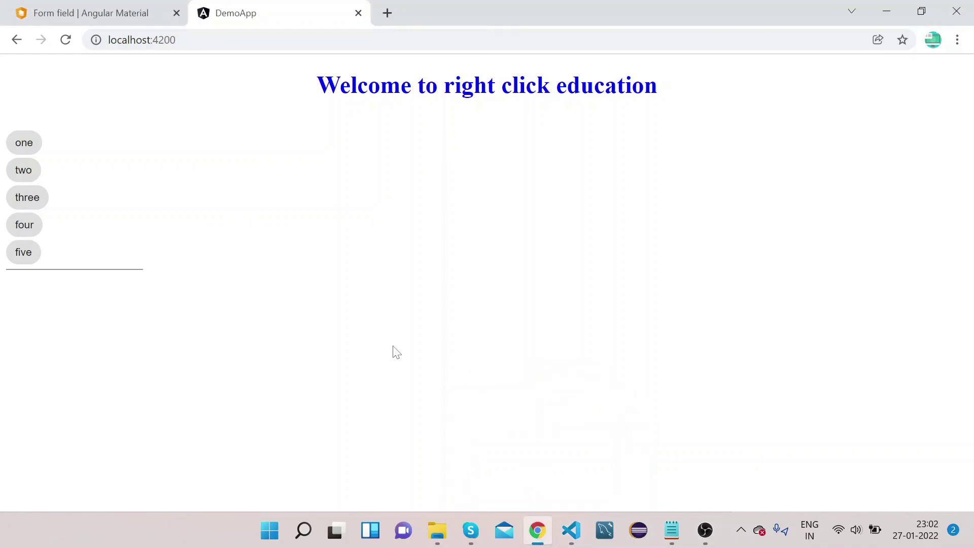